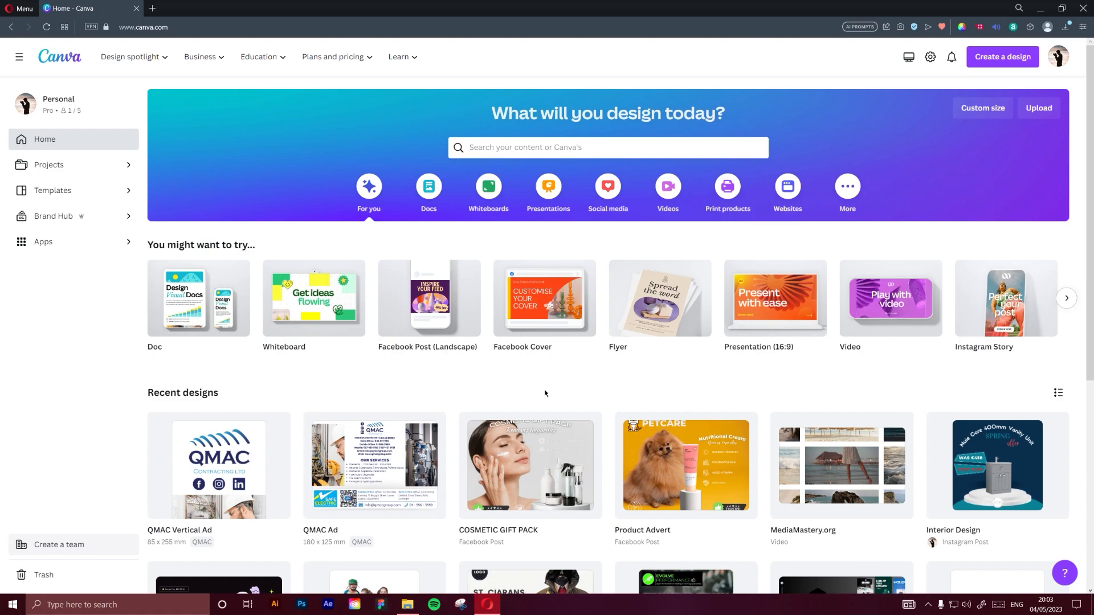
# Open the COSMETIC GIFT PACK design from the recent designs and delete its second page
pyautogui.moveTo(438, 324)
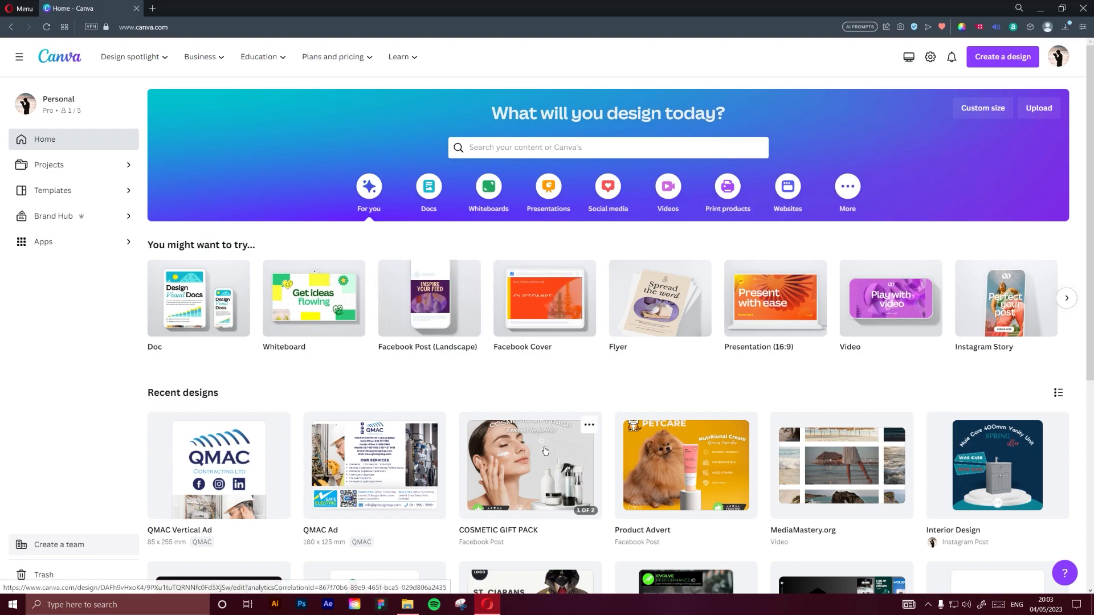
pyautogui.click(530, 480)
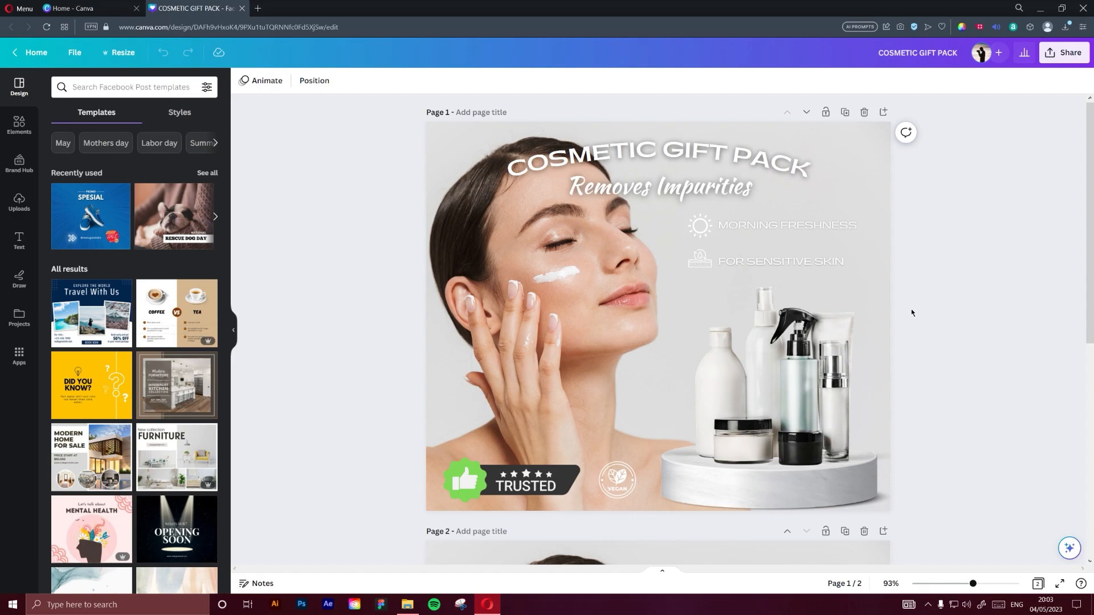
pyautogui.scroll(-5, 910, 313)
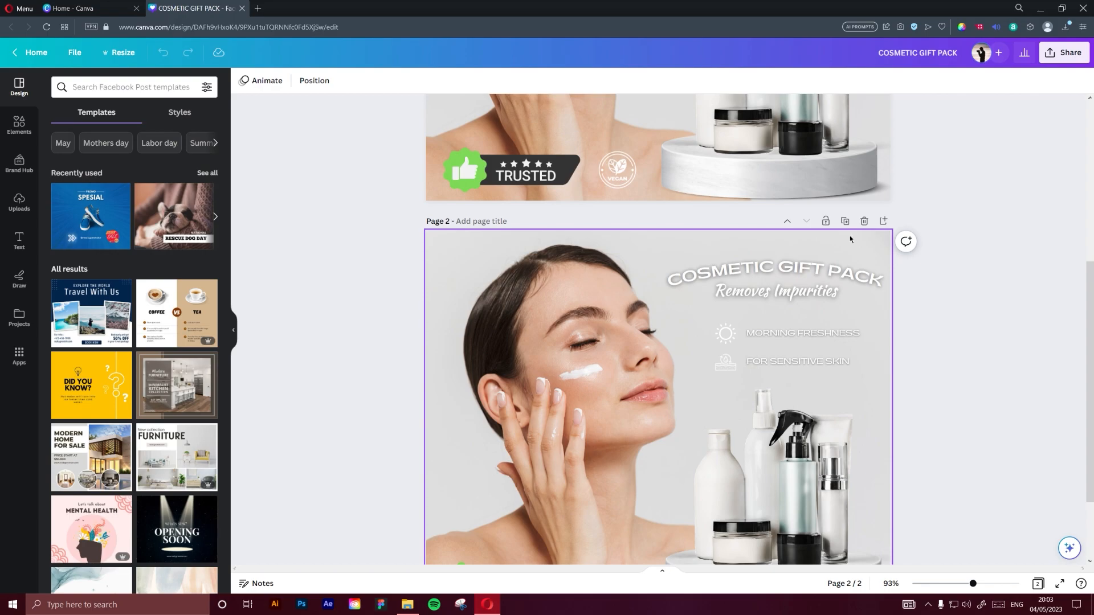
pyautogui.click(864, 220)
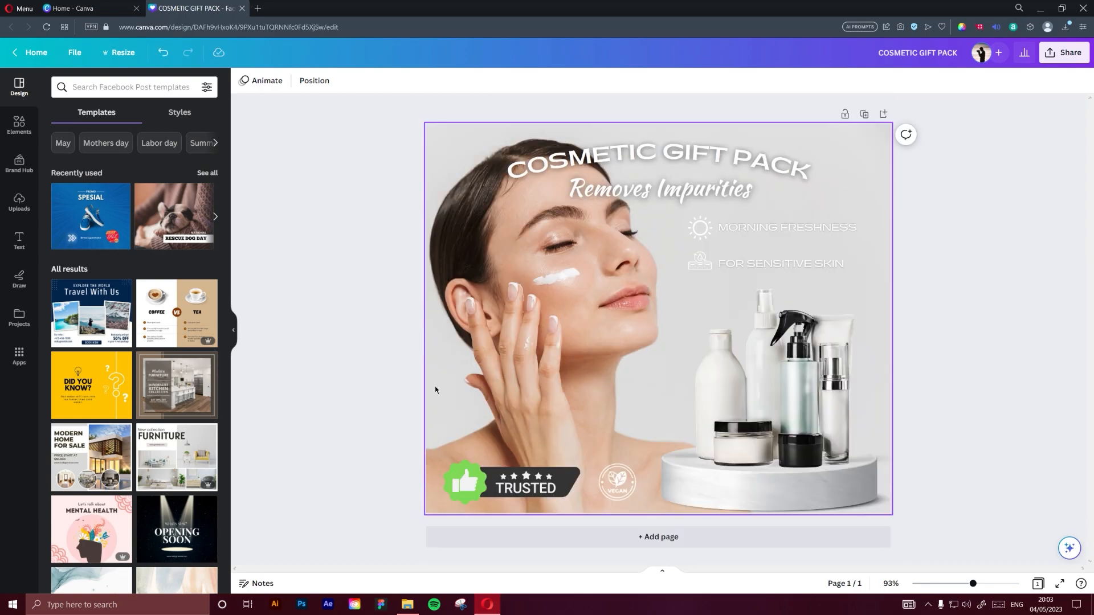
# Add a blank page after the first page of the design
pyautogui.click(659, 537)
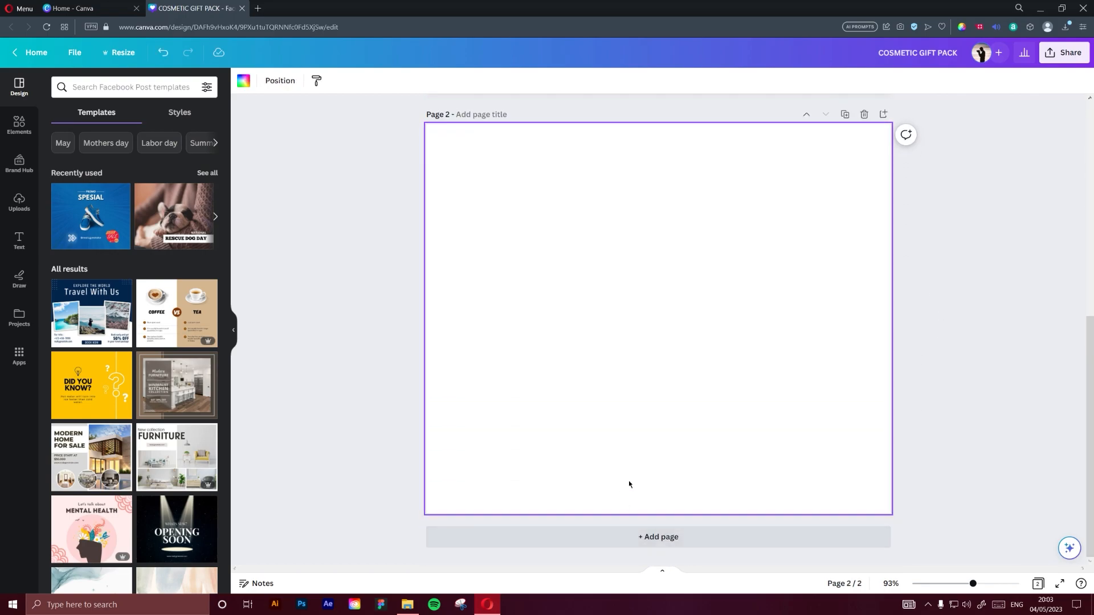
pyautogui.scroll(6, 730, 338)
pyautogui.scroll(-6, 732, 342)
pyautogui.click(362, 276)
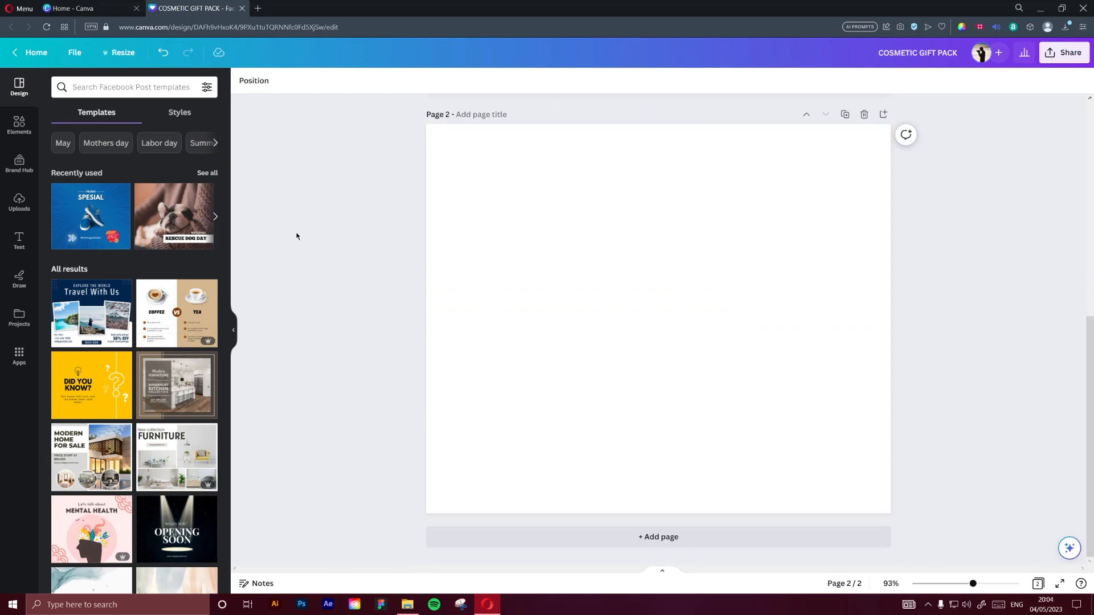
# Search the elements for "cosmetics" and limit the results to photos
pyautogui.click(19, 124)
pyautogui.click(117, 86)
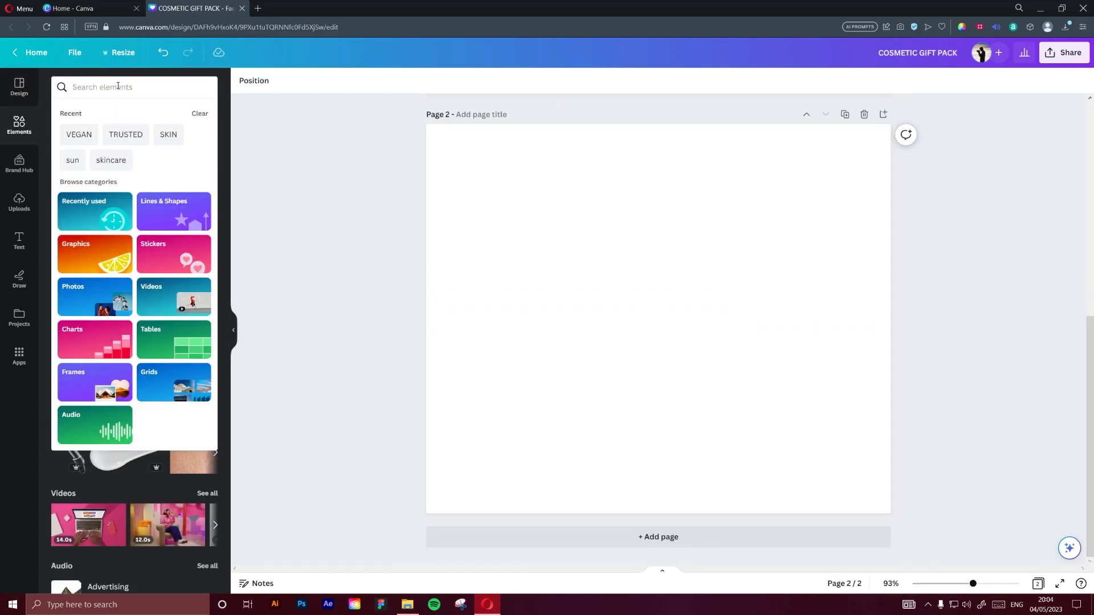
pyautogui.write('cosmetiv')
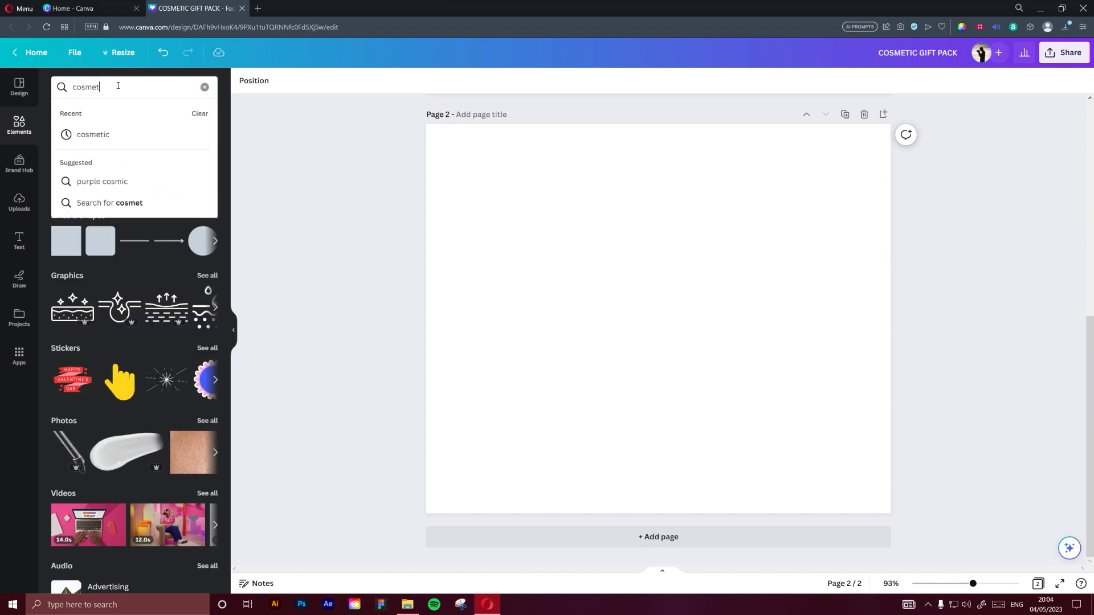
pyautogui.press('BackSpace')
pyautogui.write('cs')
pyautogui.press('Return')
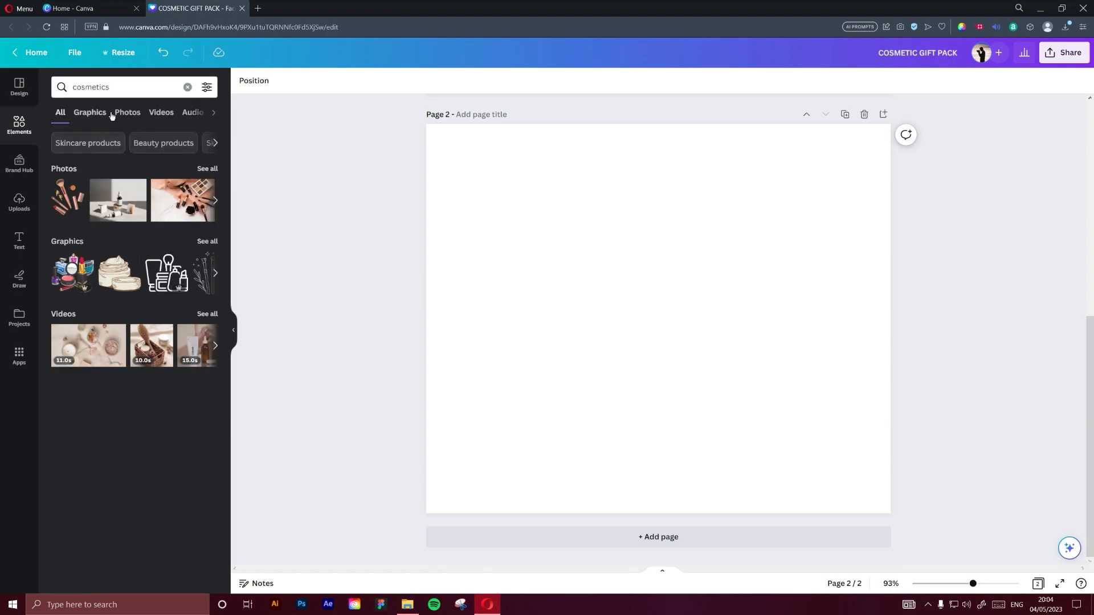
pyautogui.click(126, 112)
# Browse the cosmetics photos and add the cutout of white bottles and jars with orange capsules to page 2
pyautogui.scroll(-3, 148, 315)
pyautogui.scroll(-10, 148, 315)
pyautogui.scroll(-7, 150, 315)
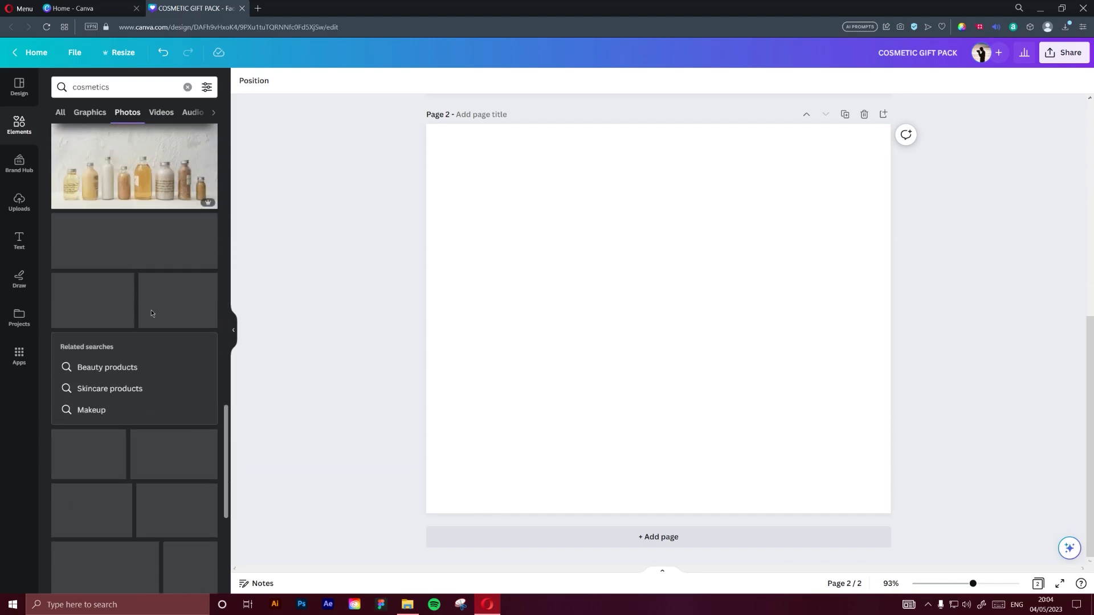
pyautogui.scroll(-5, 151, 314)
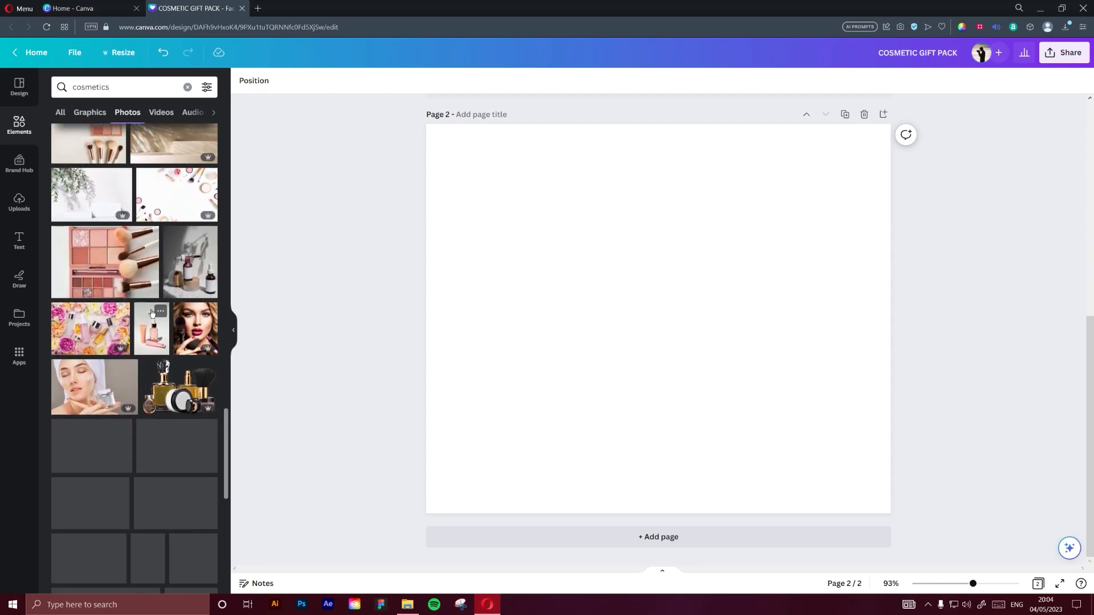
pyautogui.scroll(-6, 151, 313)
pyautogui.scroll(-7, 152, 313)
pyautogui.scroll(5, 159, 311)
pyautogui.scroll(5, 162, 312)
pyautogui.scroll(5, 163, 312)
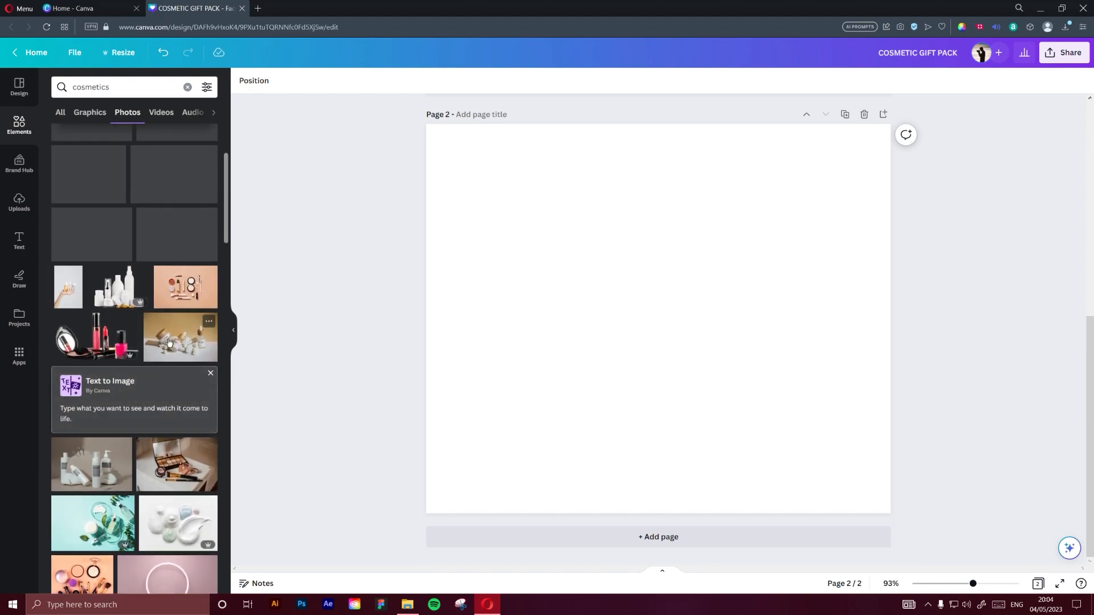
pyautogui.scroll(1, 131, 326)
pyautogui.click(113, 341)
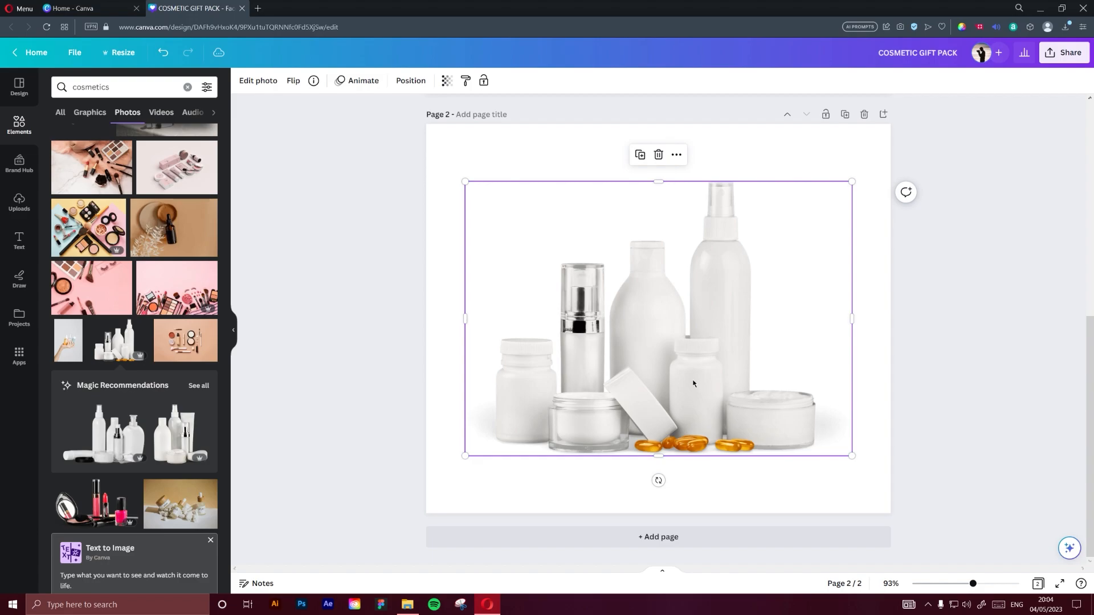
# Shrink the product photo to about half its size and move it to the lower-right part of page 2
pyautogui.moveTo(852, 181); pyautogui.dragTo(752, 229)
pyautogui.moveTo(689, 325); pyautogui.dragTo(800, 404)
pyautogui.click(550, 291)
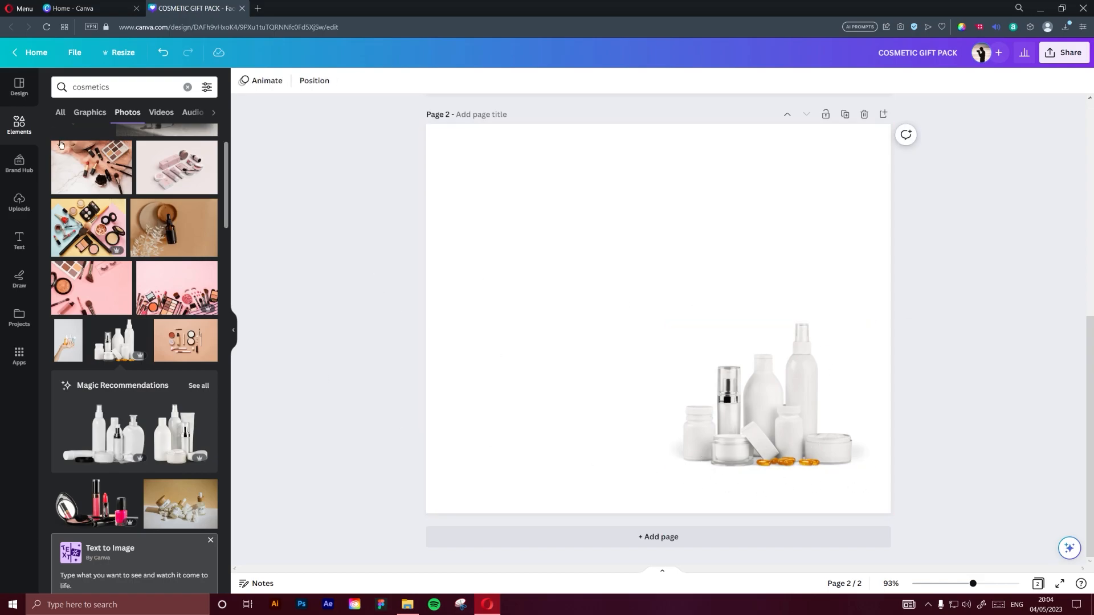
# Search the elements for "podium" and place the round white podium photo in the lower-right corner of page 2
pyautogui.click(188, 87)
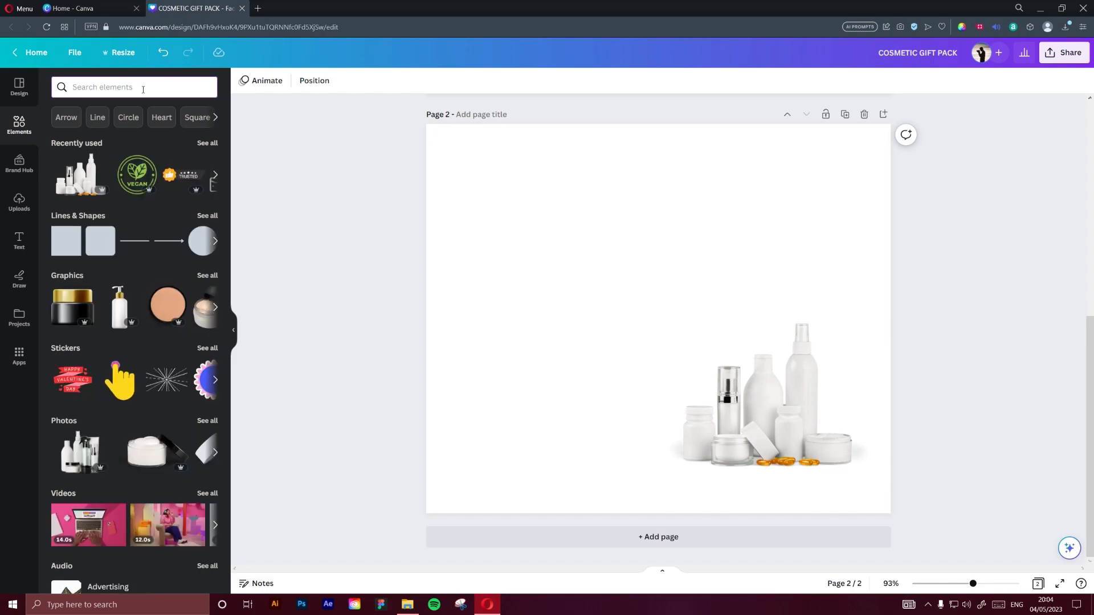
pyautogui.click(143, 88)
pyautogui.write('podium')
pyautogui.press('Return')
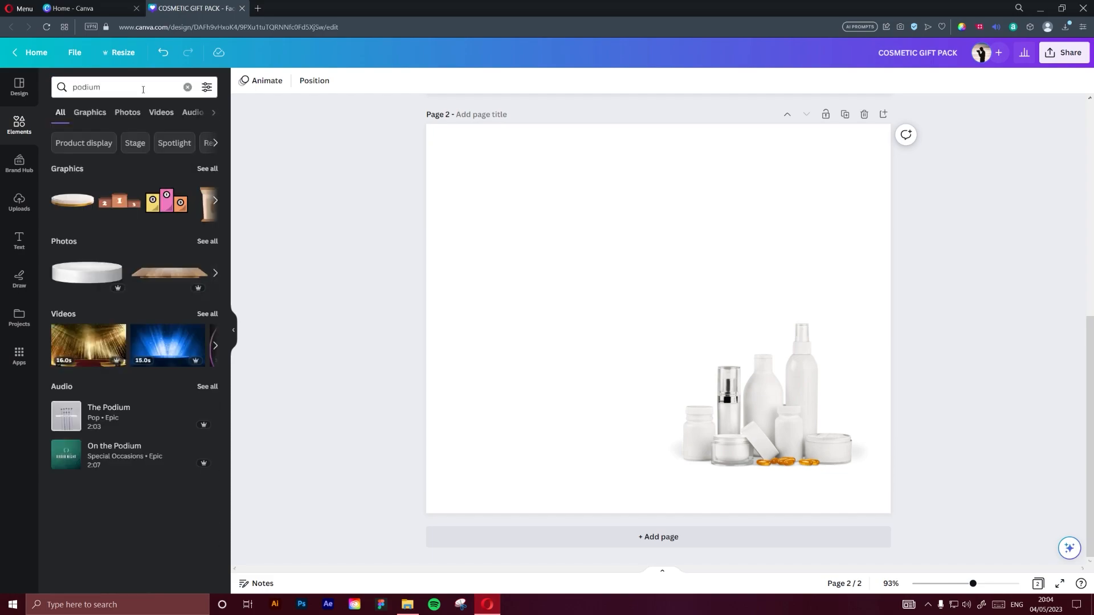
pyautogui.click(89, 278)
pyautogui.moveTo(741, 327); pyautogui.dragTo(824, 483)
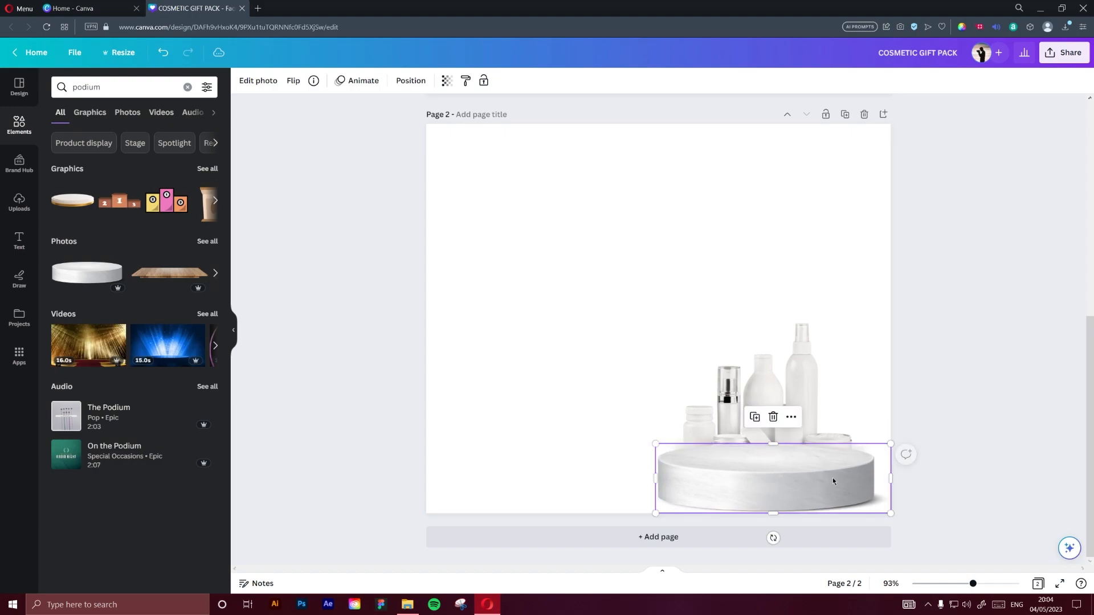
# Send the podium backward so that the cosmetic products stand in front of it
pyautogui.click(796, 403)
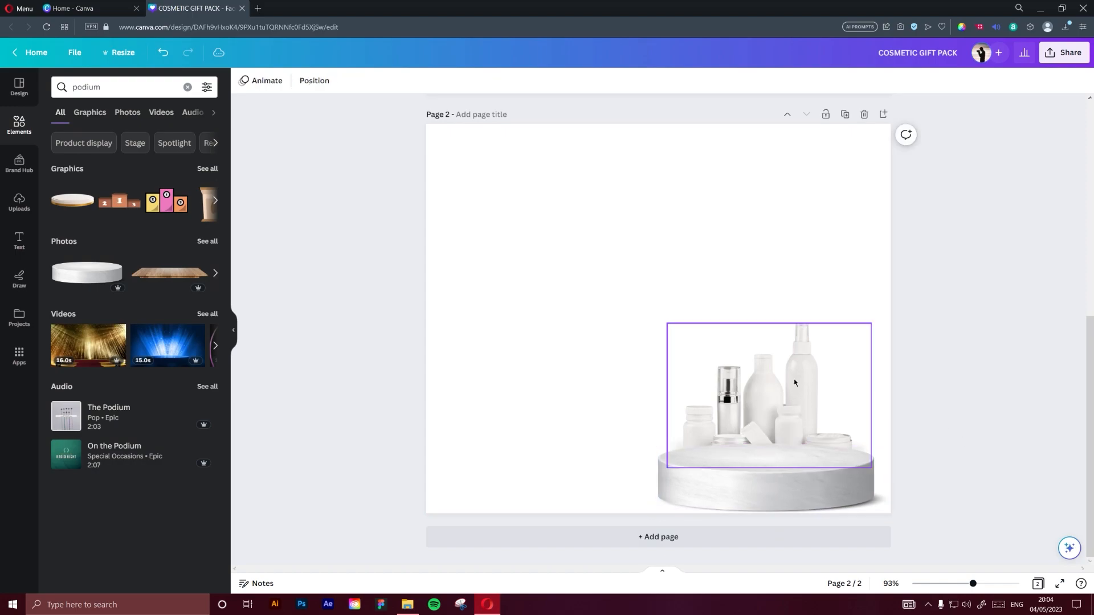
pyautogui.click(810, 491)
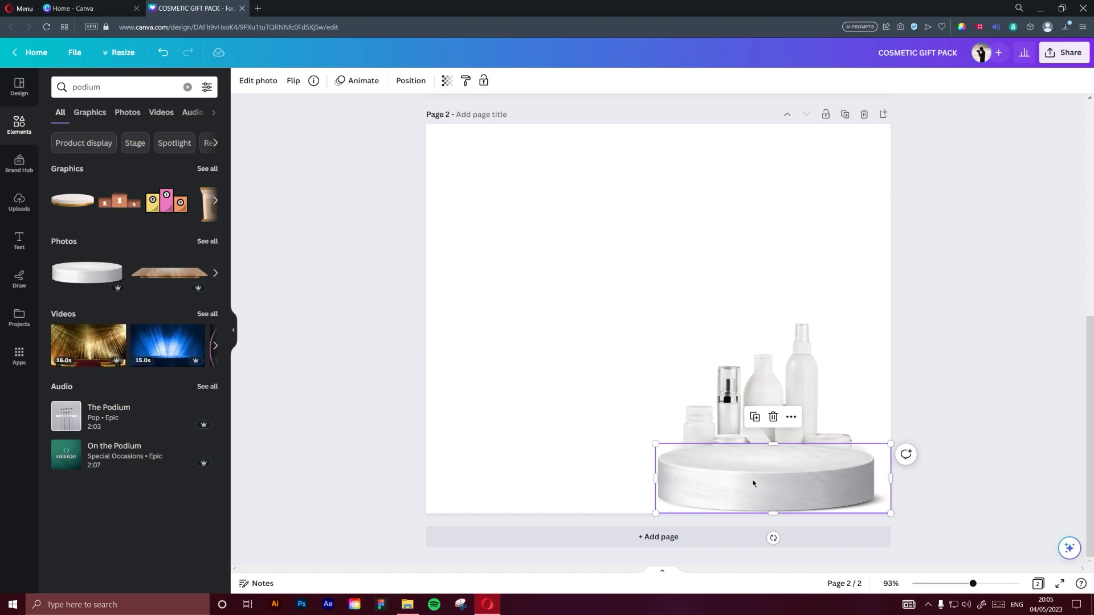
pyautogui.hotkey('ctrl', '[')
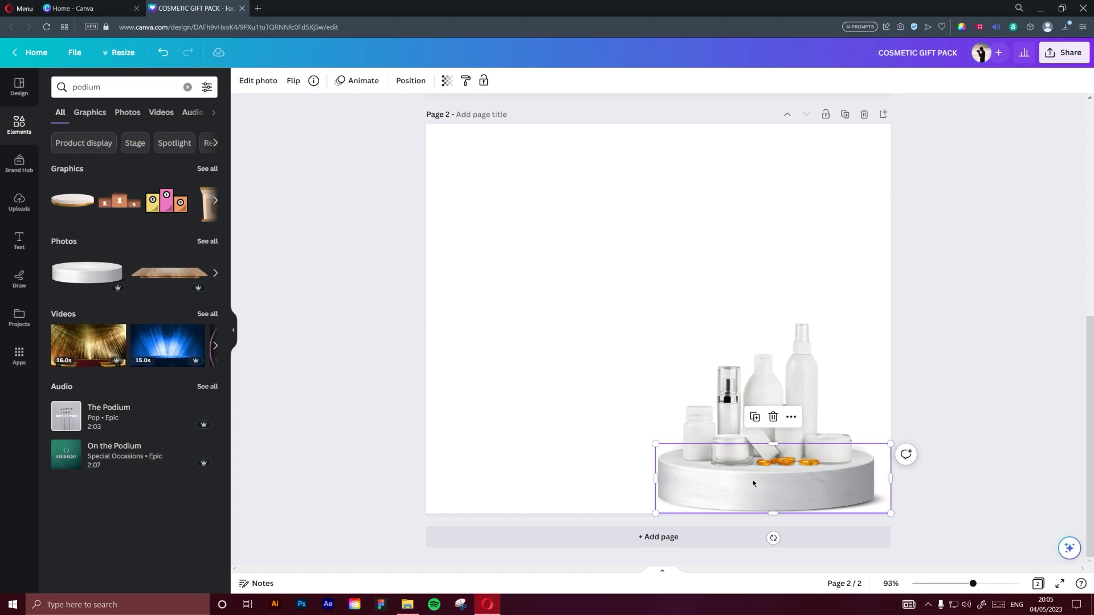
pyautogui.click(986, 371)
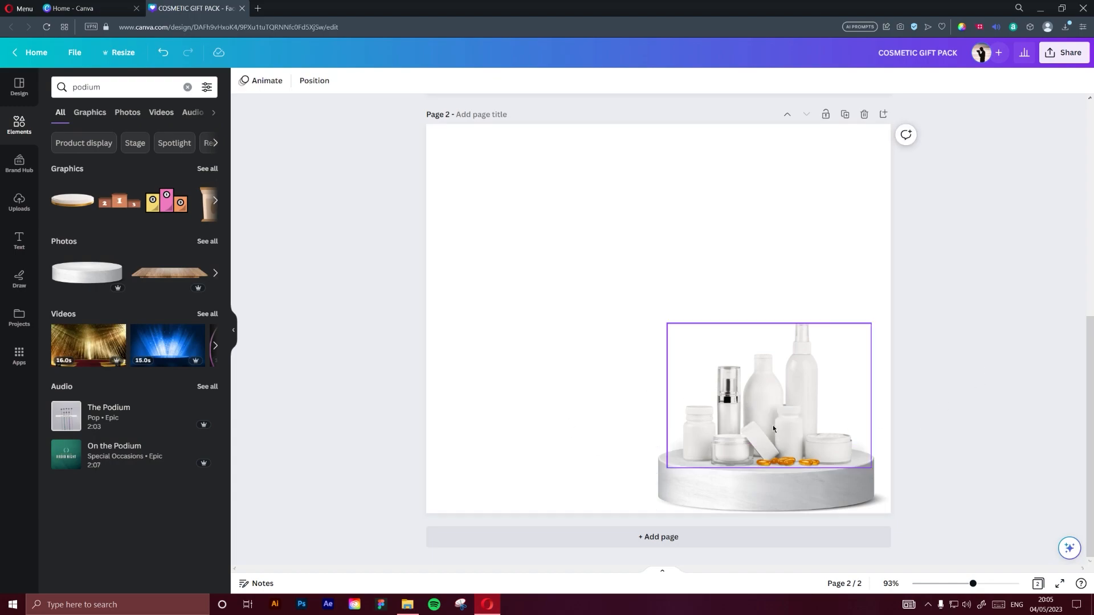
# Group the podium with the cosmetic products and shift the group slightly up and to the right
pyautogui.click(778, 481)
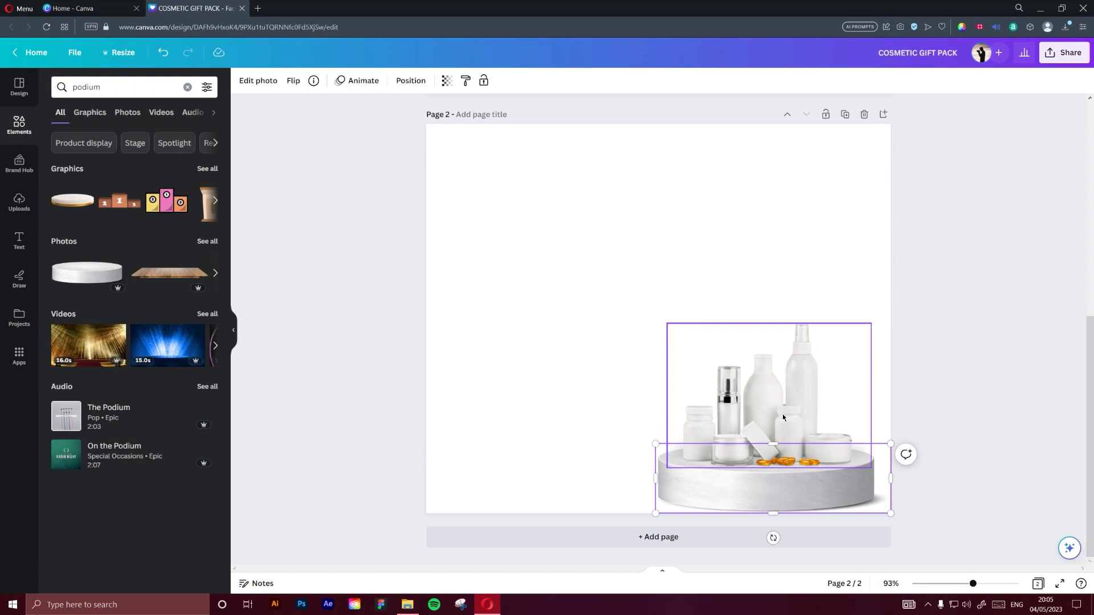
pyautogui.keyDown('shift'); pyautogui.click(782, 414); pyautogui.keyUp('shift')
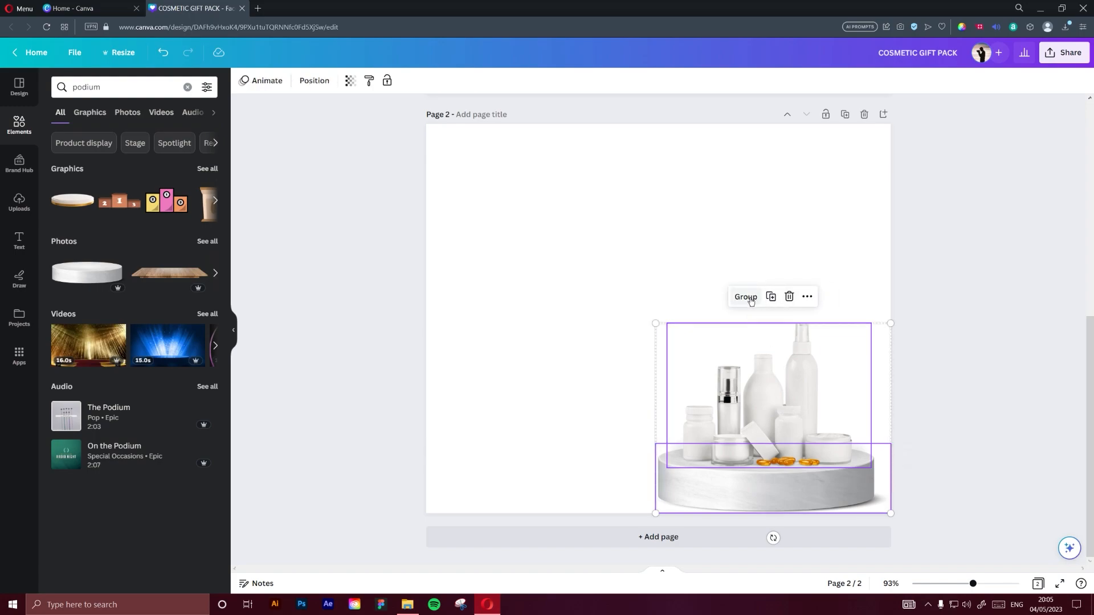
pyautogui.click(789, 407)
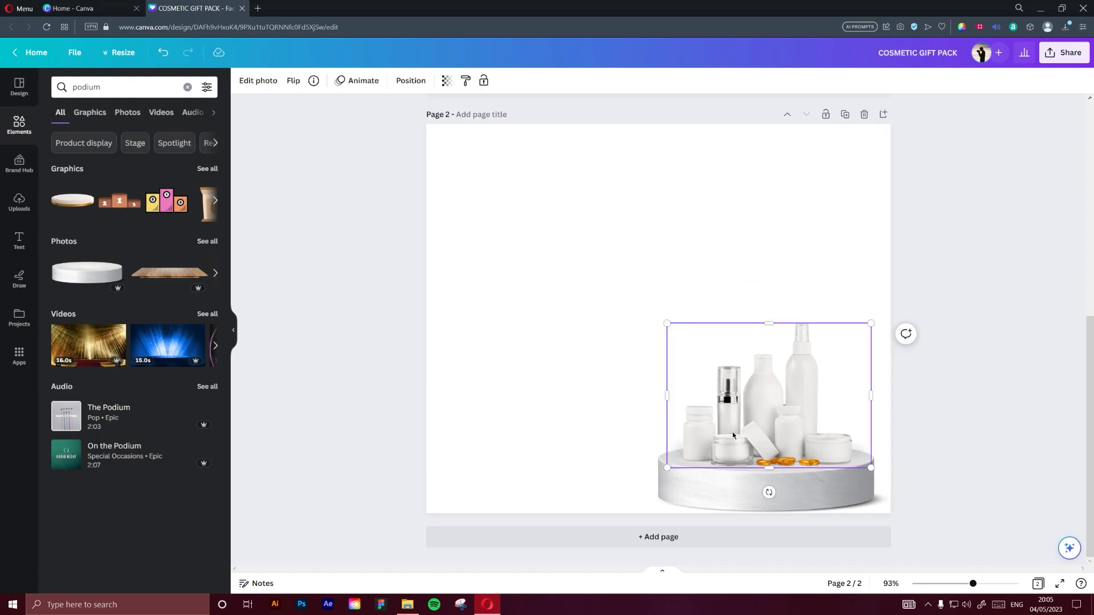
pyautogui.keyDown('shift'); pyautogui.click(737, 486); pyautogui.keyUp('shift')
pyautogui.click(752, 304)
pyautogui.moveTo(773, 416)
pyautogui.mouseDown()
pyautogui.moveTo(772, 398)
pyautogui.moveTo(783, 411)
pyautogui.mouseUp()
pyautogui.click(570, 384)
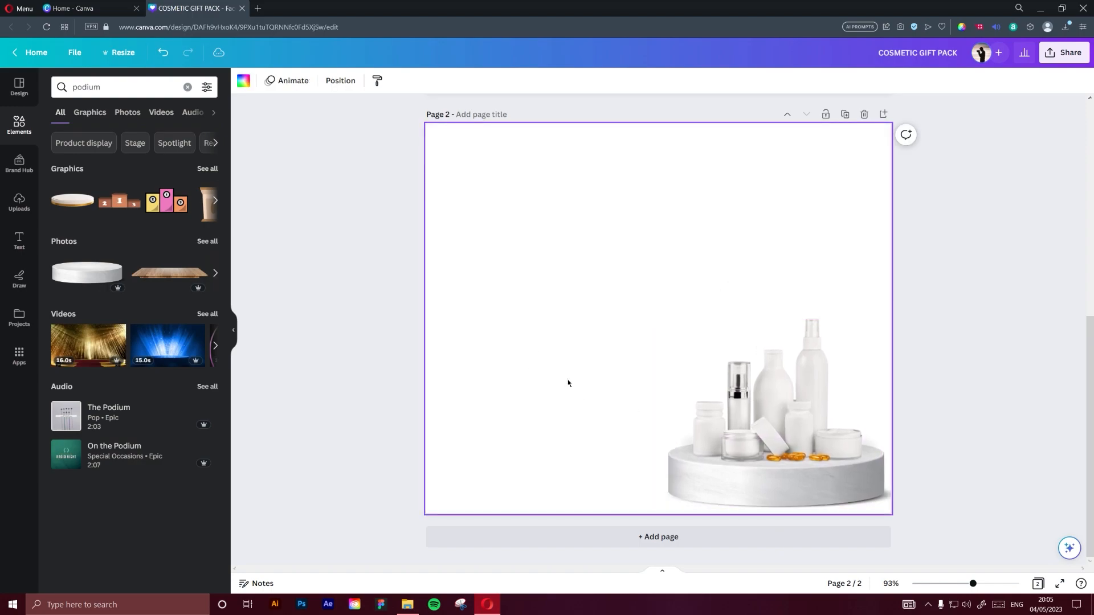
# Search the element photos for "skincare" and add the photo of the woman with cream on her cheek
pyautogui.click(12, 136)
pyautogui.click(105, 88)
pyautogui.write('skinc')
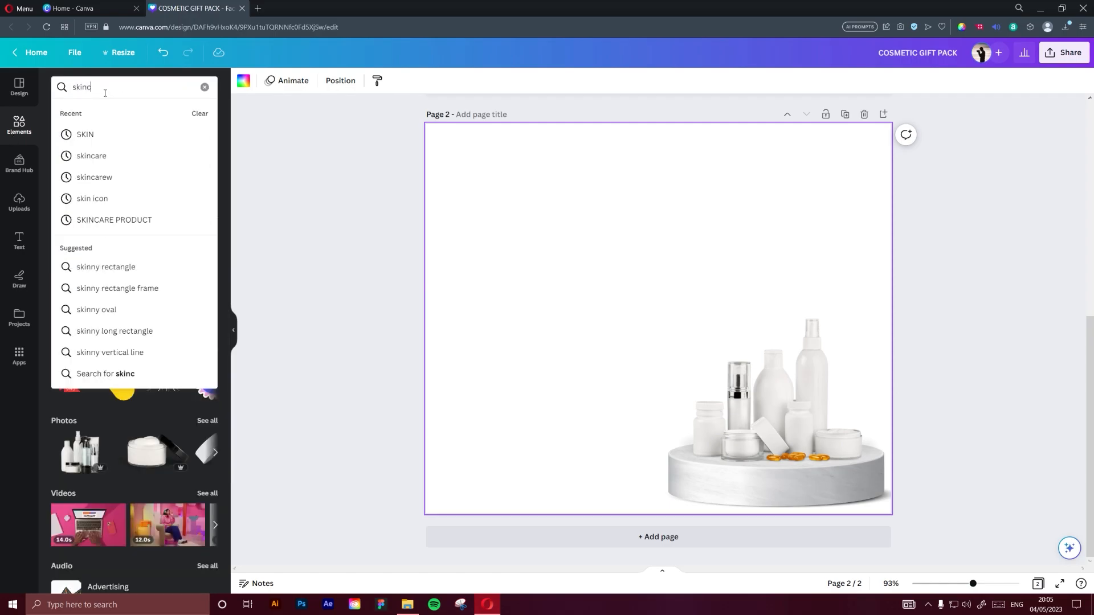
pyautogui.write('are')
pyautogui.press('Return')
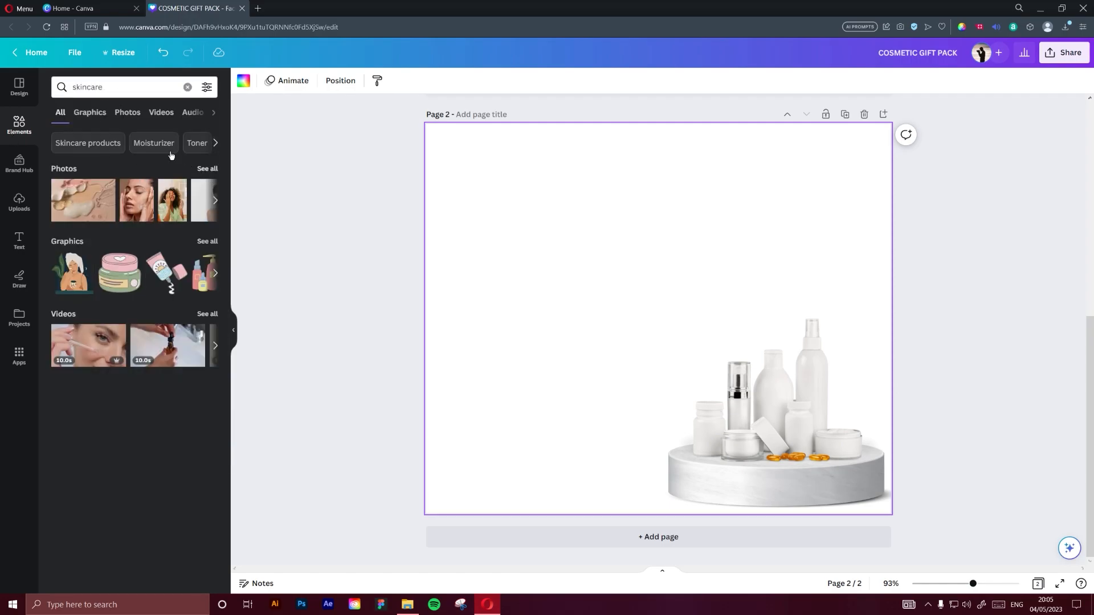
pyautogui.click(127, 112)
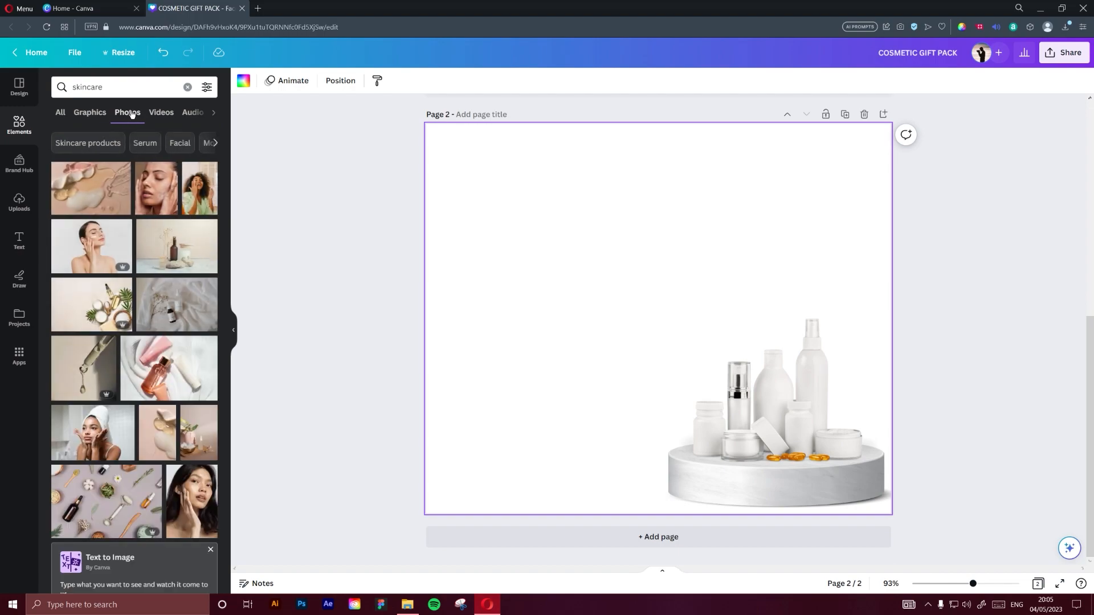
pyautogui.click(69, 253)
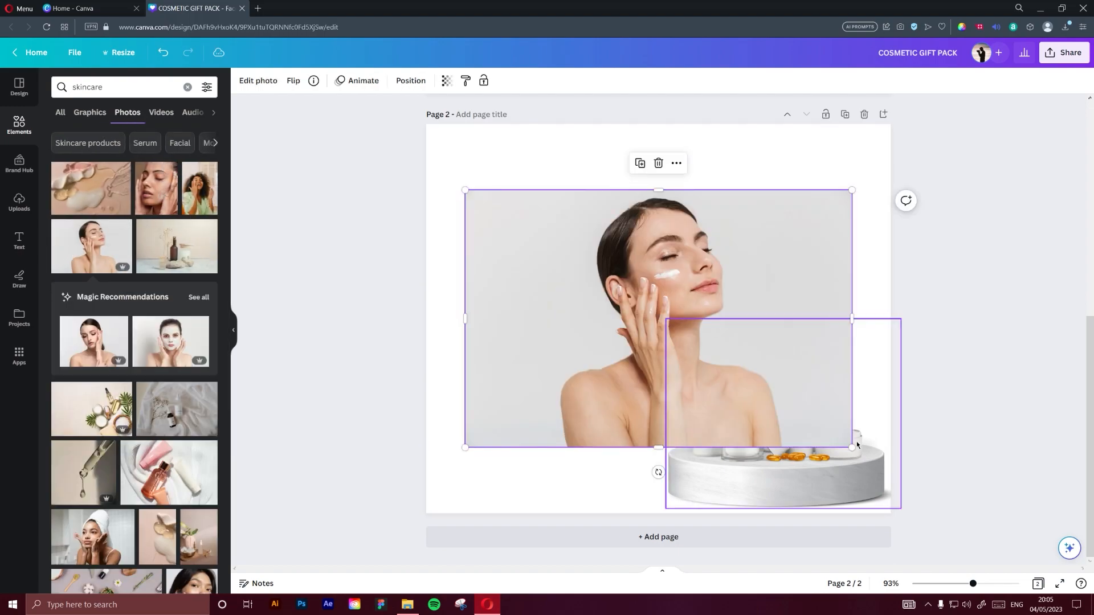
# Scale the woman's photo down proportionally from its corners and reposition it near the centre of the page
pyautogui.moveTo(853, 446); pyautogui.dragTo(692, 379)
pyautogui.moveTo(544, 269); pyautogui.dragTo(668, 298)
pyautogui.moveTo(816, 406); pyautogui.dragTo(863, 428)
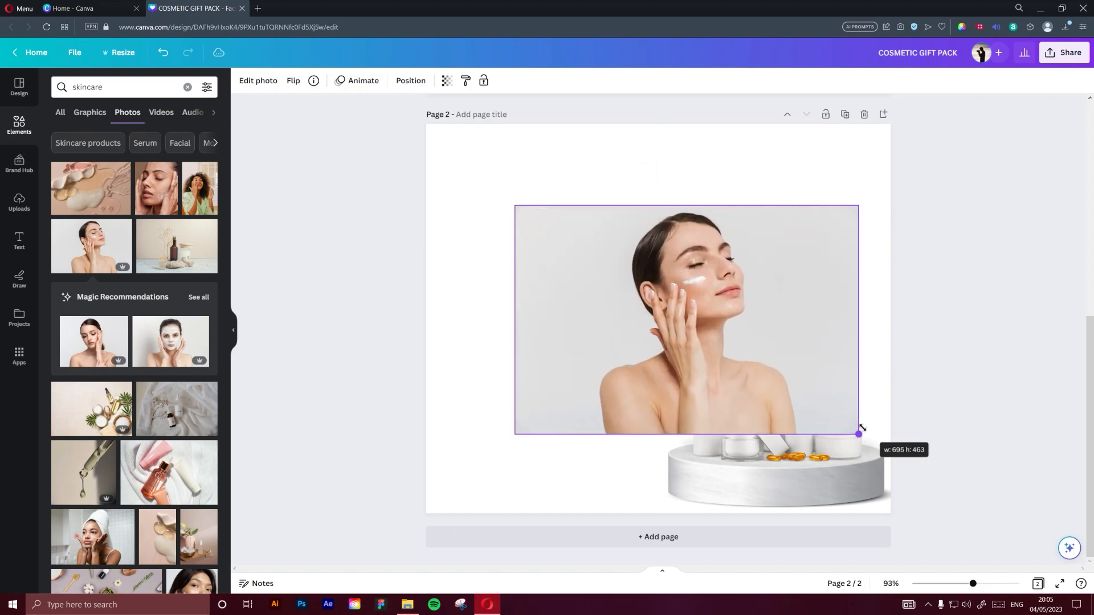
pyautogui.moveTo(862, 428); pyautogui.dragTo(802, 394)
pyautogui.moveTo(516, 395)
pyautogui.mouseDown()
pyautogui.moveTo(586, 378)
pyautogui.moveTo(741, 310)
pyautogui.moveTo(505, 388)
pyautogui.mouseUp()
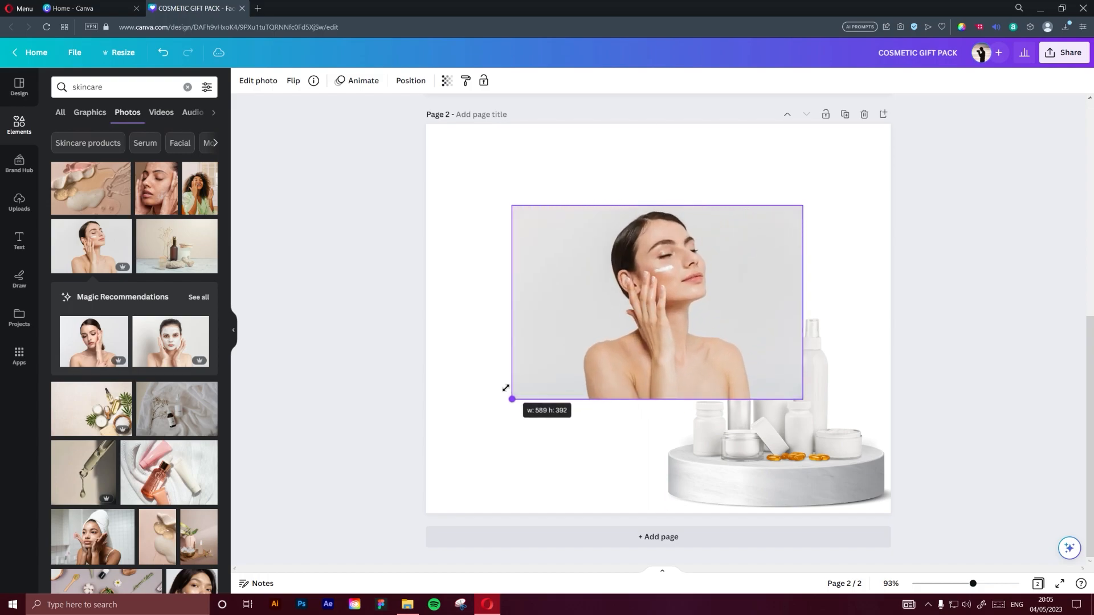
pyautogui.moveTo(505, 388)
pyautogui.mouseDown()
pyautogui.moveTo(710, 315)
pyautogui.moveTo(502, 406)
pyautogui.mouseUp()
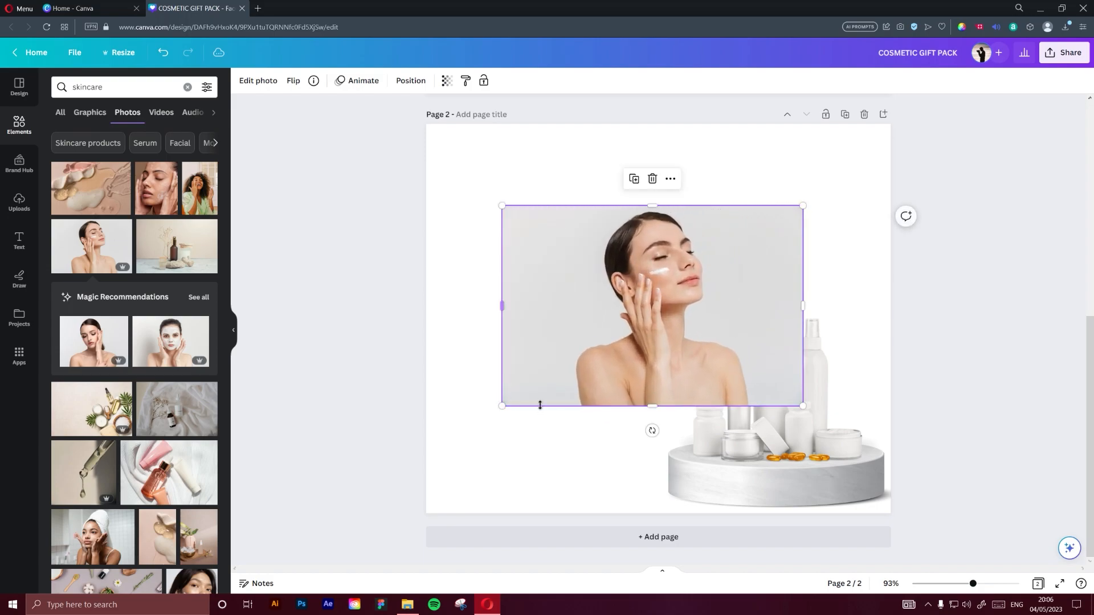
pyautogui.moveTo(675, 349); pyautogui.dragTo(680, 357)
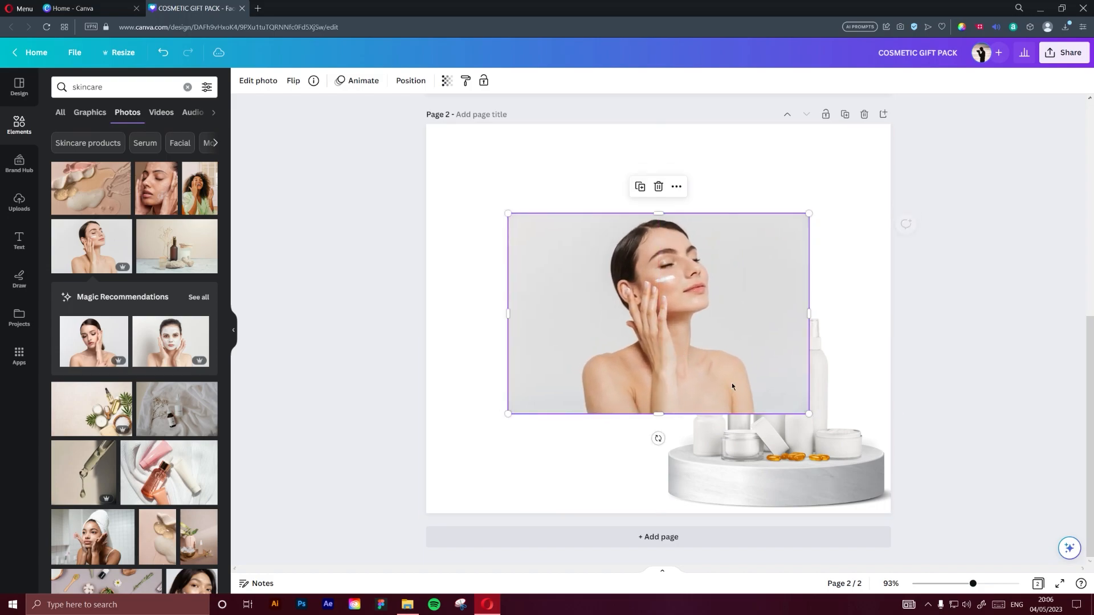
# Enlarge the woman's photo to fill page 2, position her toward the left, and layer it behind the product group
pyautogui.moveTo(809, 415); pyautogui.dragTo(975, 494)
pyautogui.moveTo(845, 428); pyautogui.dragTo(768, 440)
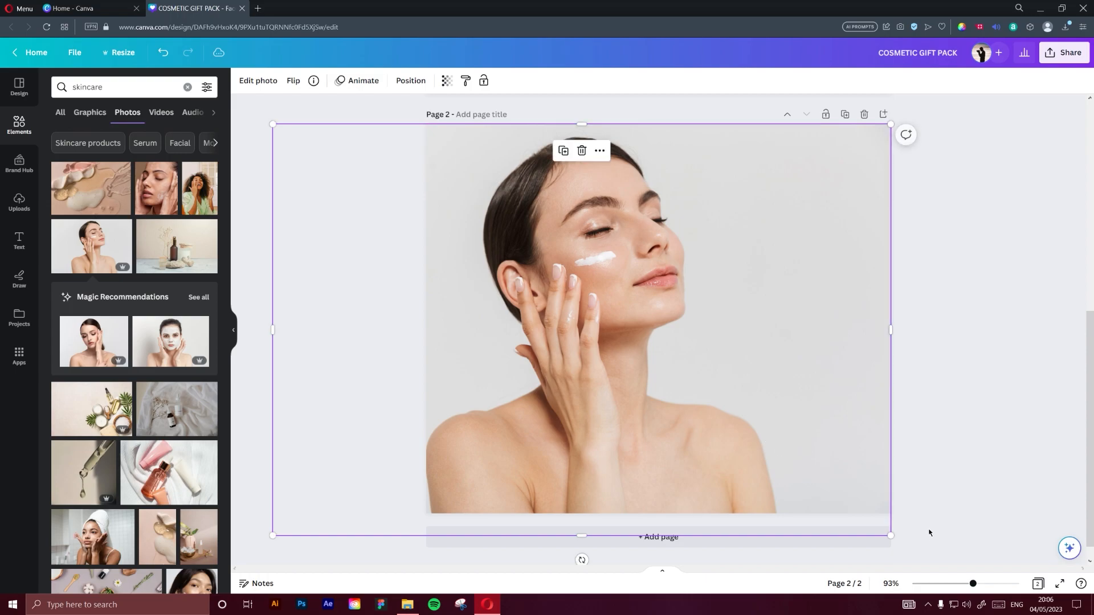
pyautogui.moveTo(890, 535); pyautogui.dragTo(906, 541)
pyautogui.moveTo(791, 427)
pyautogui.mouseDown()
pyautogui.moveTo(774, 438)
pyautogui.moveTo(783, 442)
pyautogui.mouseUp()
pyautogui.click(979, 385)
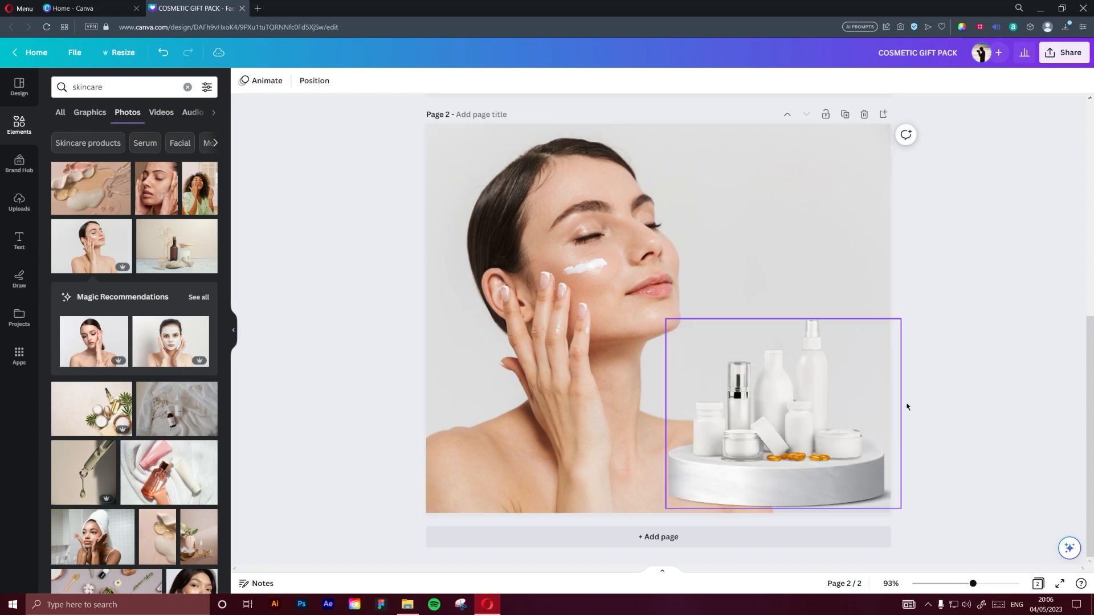
pyautogui.moveTo(821, 465); pyautogui.dragTo(834, 481)
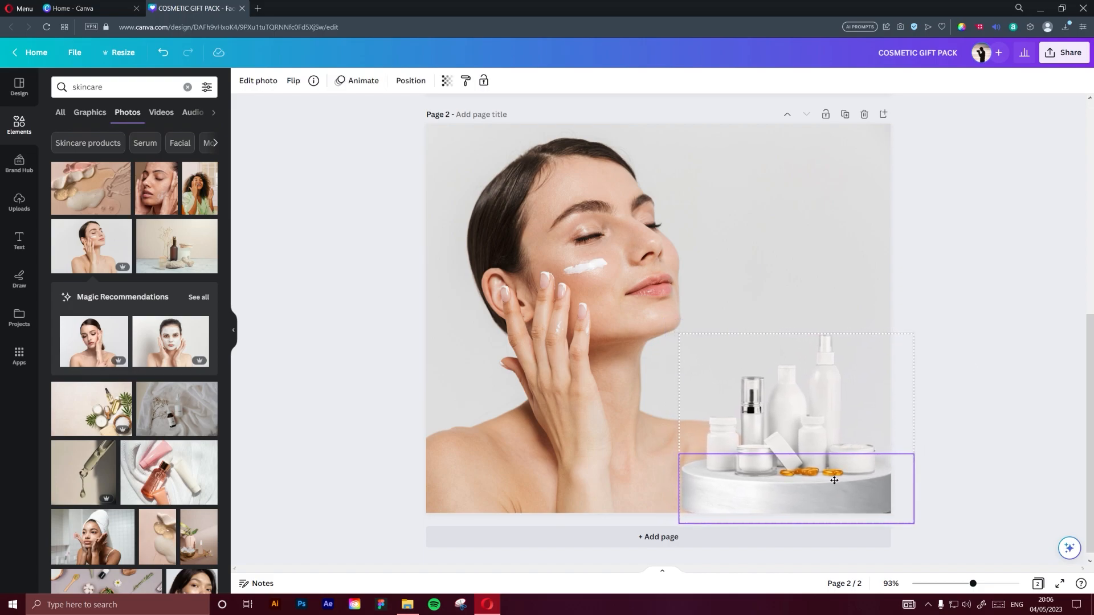
pyautogui.click(1032, 350)
pyautogui.moveTo(800, 425); pyautogui.dragTo(789, 410)
pyautogui.click(1020, 371)
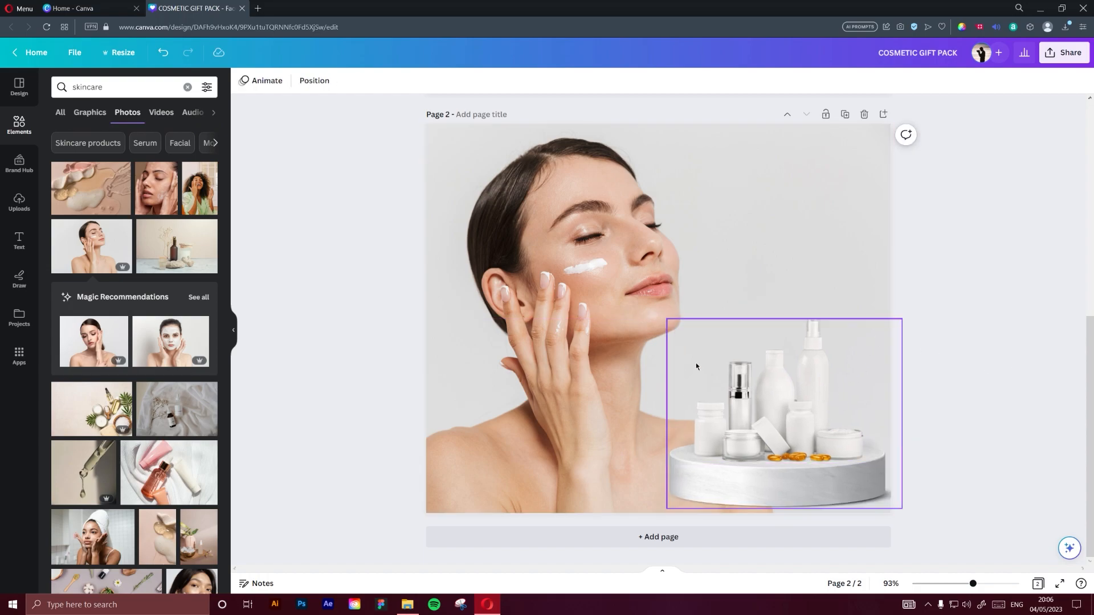
# Add a heading text box to page 2 and place it in the empty area above the products
pyautogui.click(19, 163)
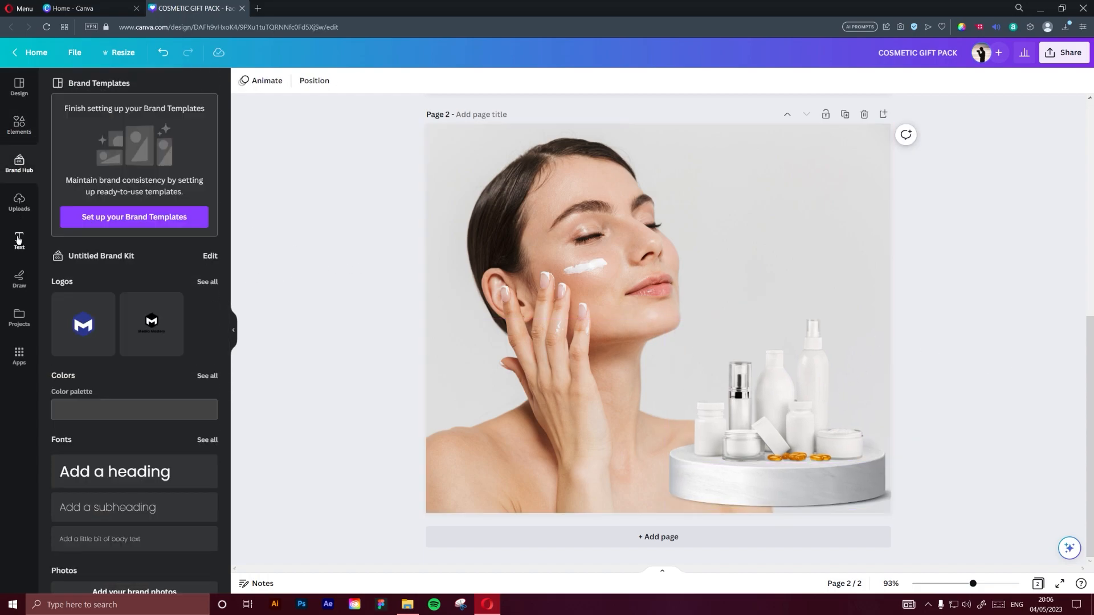
pyautogui.click(19, 238)
pyautogui.click(115, 169)
pyautogui.moveTo(675, 352); pyautogui.dragTo(794, 219)
# Replace the heading's placeholder text with "COSMETIC GIFT PACK"
pyautogui.click(800, 180)
pyautogui.tripleClick(803, 181)
pyautogui.write('COST')
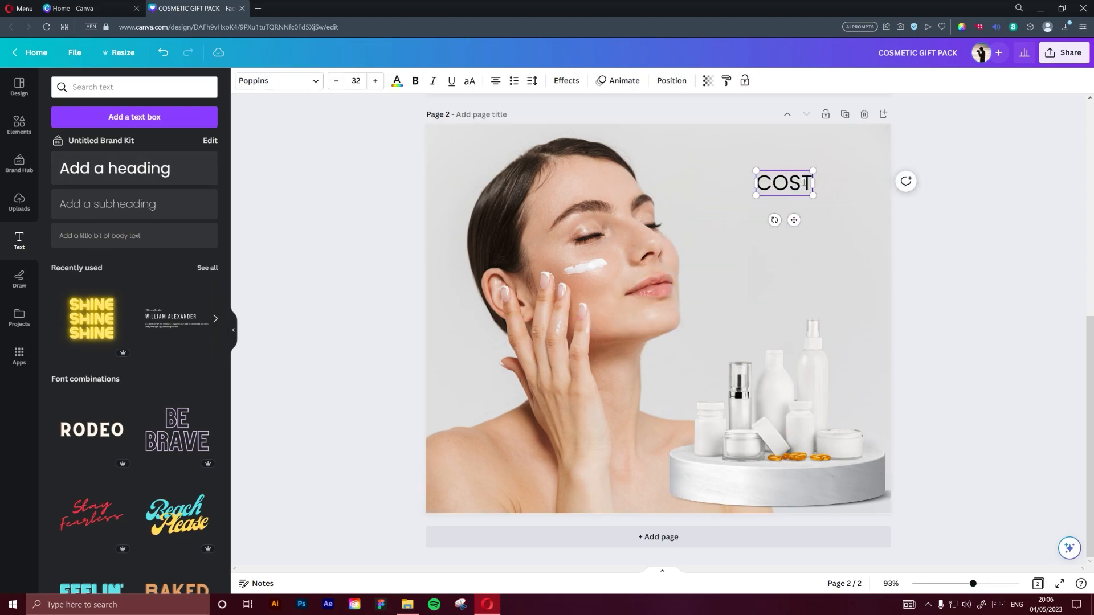
pyautogui.press('BackSpace')
pyautogui.write('METIC')
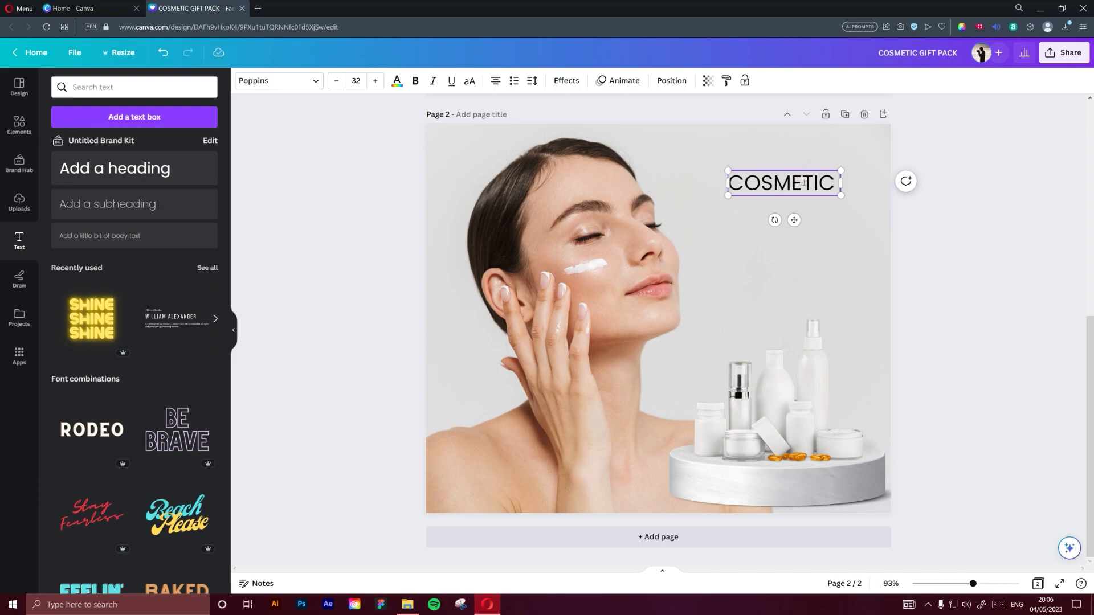
pyautogui.write(' GIFT PACK')
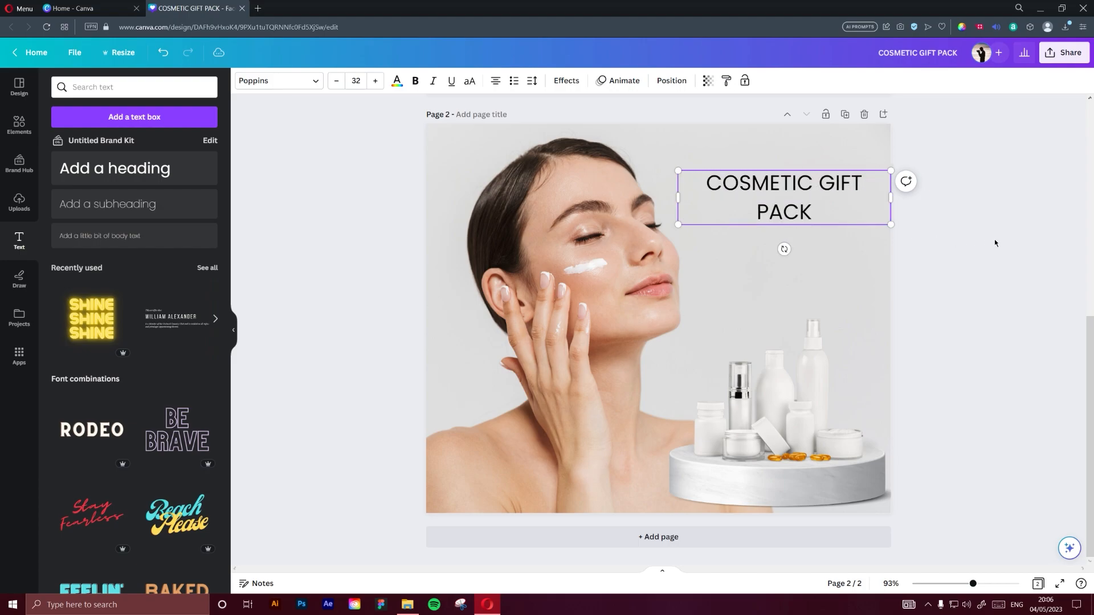
# Resize the "COSMETIC GIFT PACK" heading within the area beside the woman's face and set its font size to 25
pyautogui.click(681, 171)
pyautogui.click(771, 188)
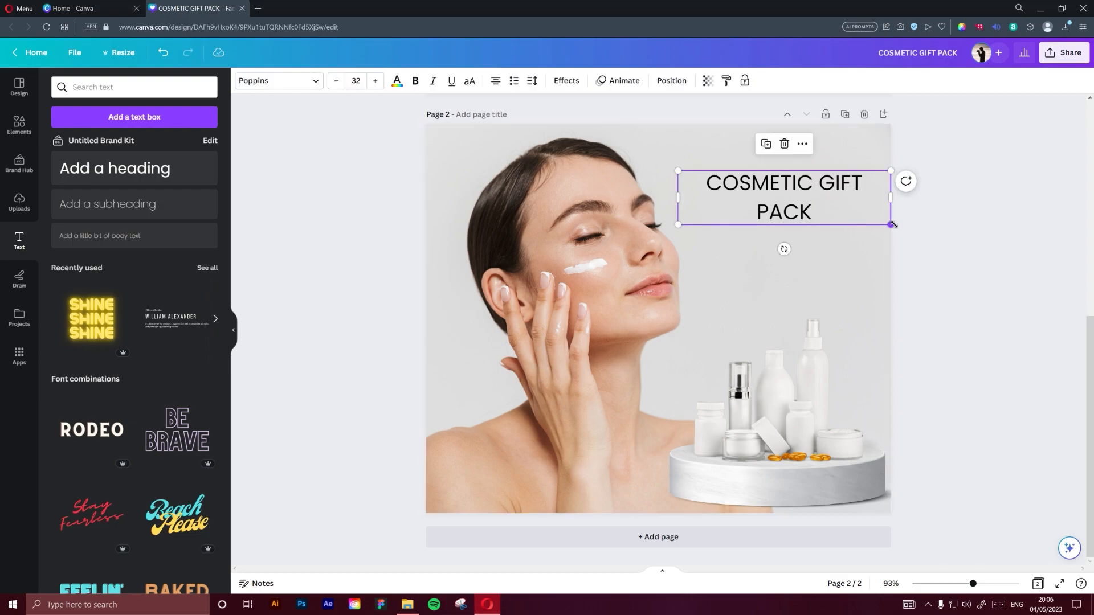
pyautogui.moveTo(892, 225)
pyautogui.mouseDown()
pyautogui.moveTo(855, 211)
pyautogui.moveTo(902, 223)
pyautogui.moveTo(874, 220)
pyautogui.mouseUp()
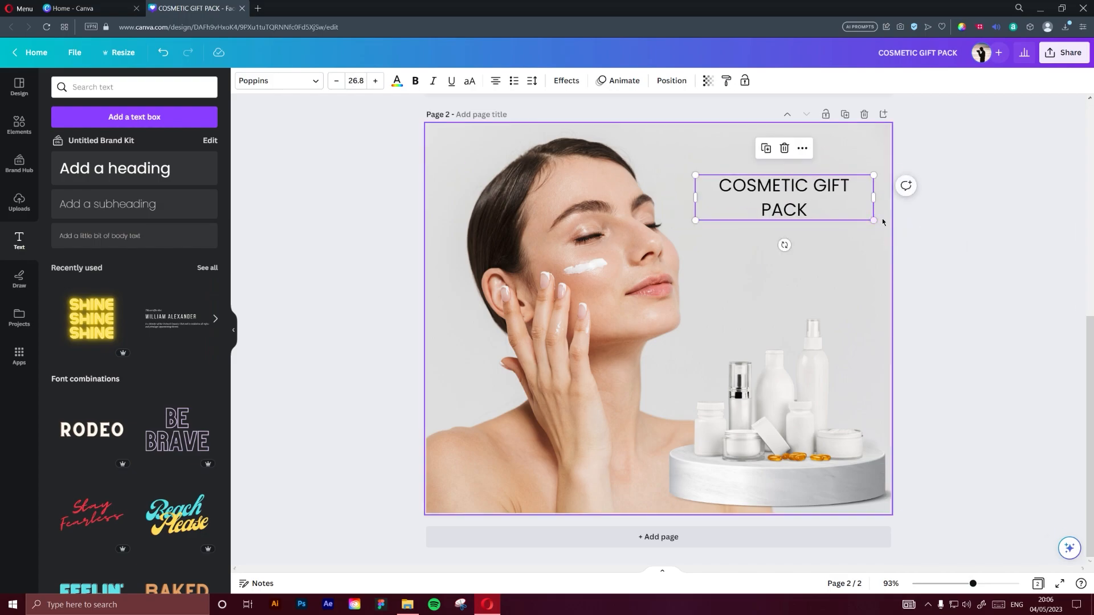
pyautogui.click(373, 84)
pyautogui.click(373, 84)
pyautogui.click(373, 85)
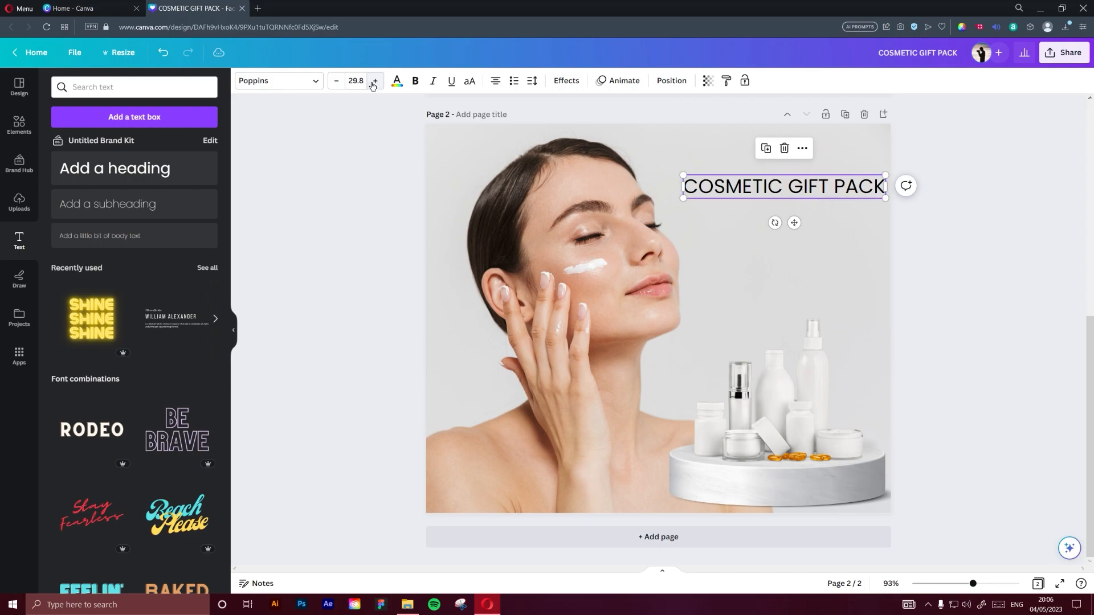
pyautogui.click(340, 83)
pyautogui.click(340, 83)
pyautogui.click(340, 83)
pyautogui.click(363, 80)
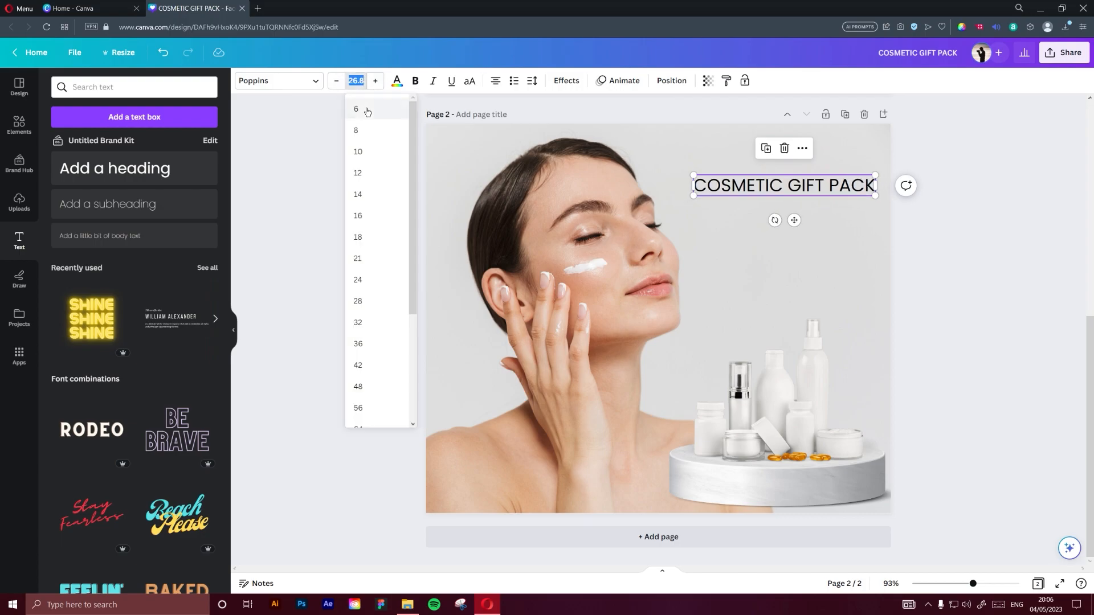
pyautogui.write('25')
pyautogui.press('Return')
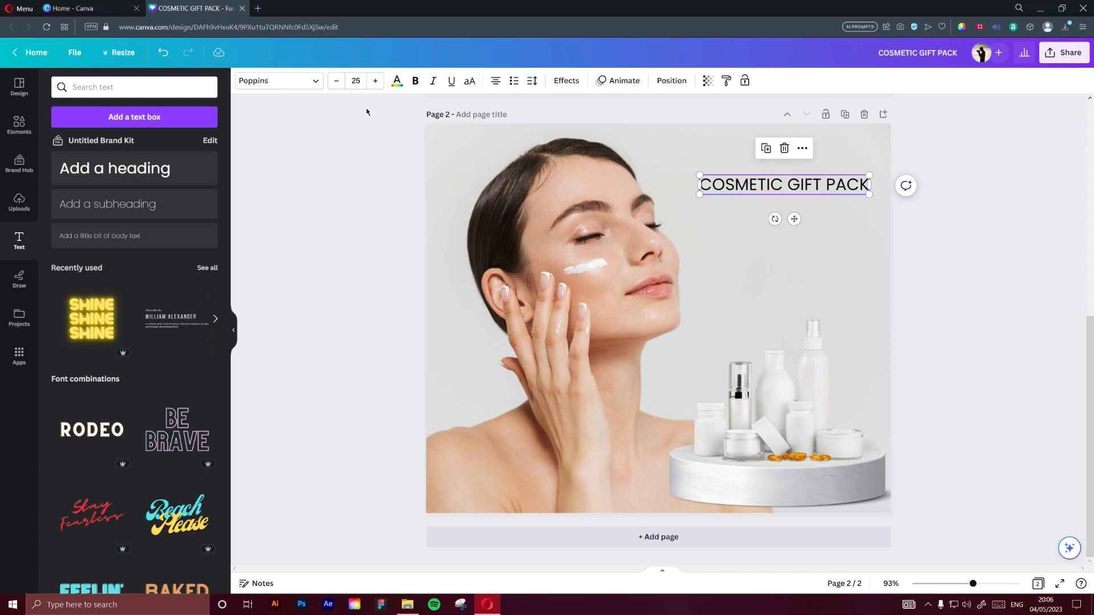
# Set the heading's font to Gatwick Bold and apply the Lift effect at intensity 100
pyautogui.click(274, 81)
pyautogui.click(110, 193)
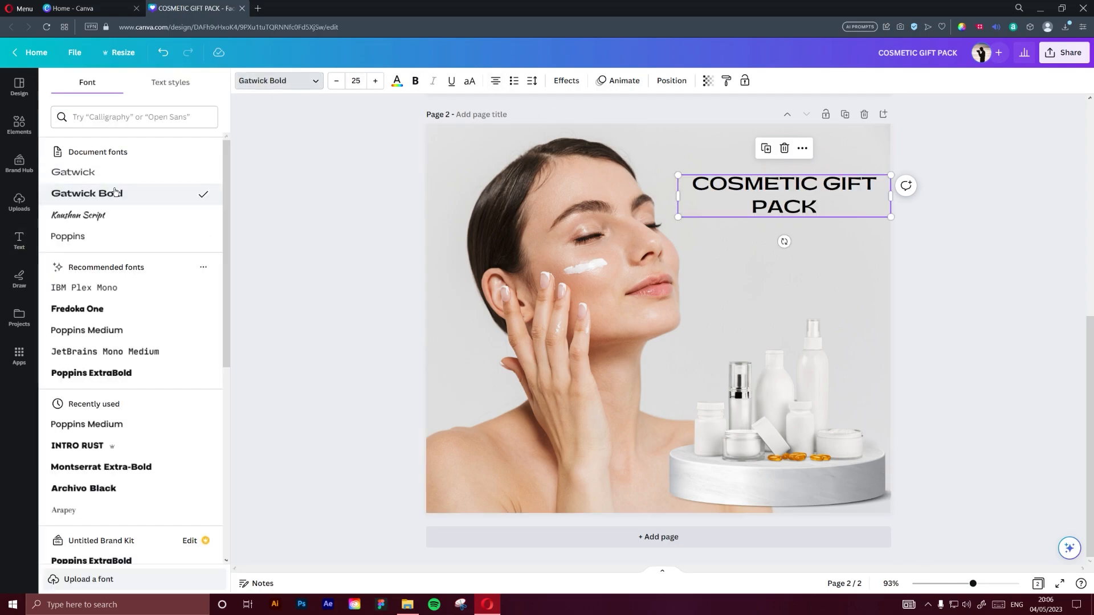
pyautogui.click(570, 83)
pyautogui.click(191, 148)
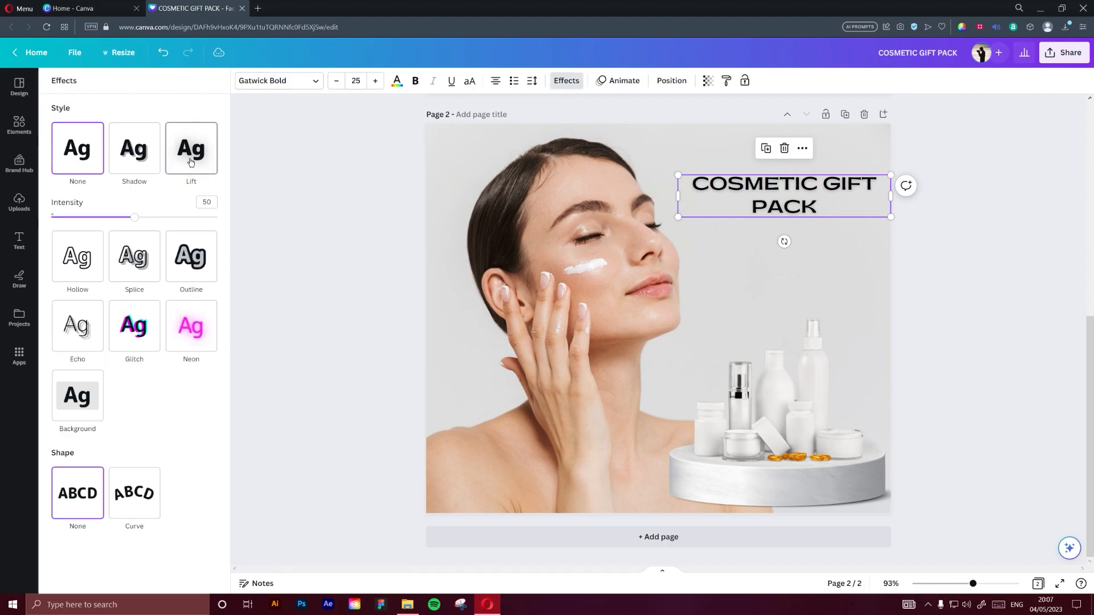
pyautogui.moveTo(137, 217); pyautogui.dragTo(288, 227)
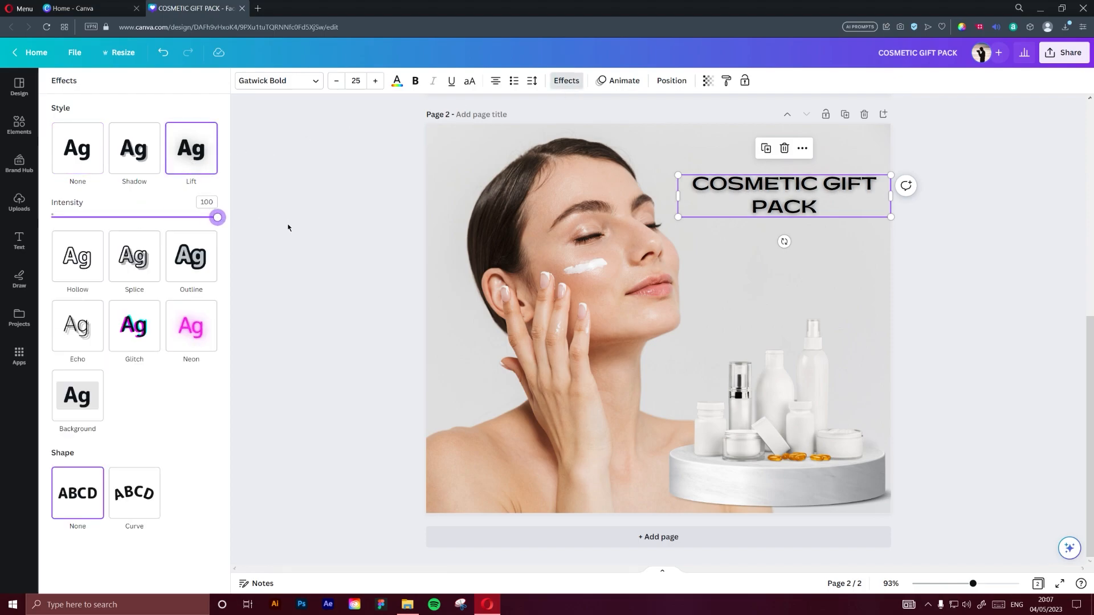
# Curve the heading with a value of 10, then shrink it to about size 20.7 and move it up within the page
pyautogui.click(149, 496)
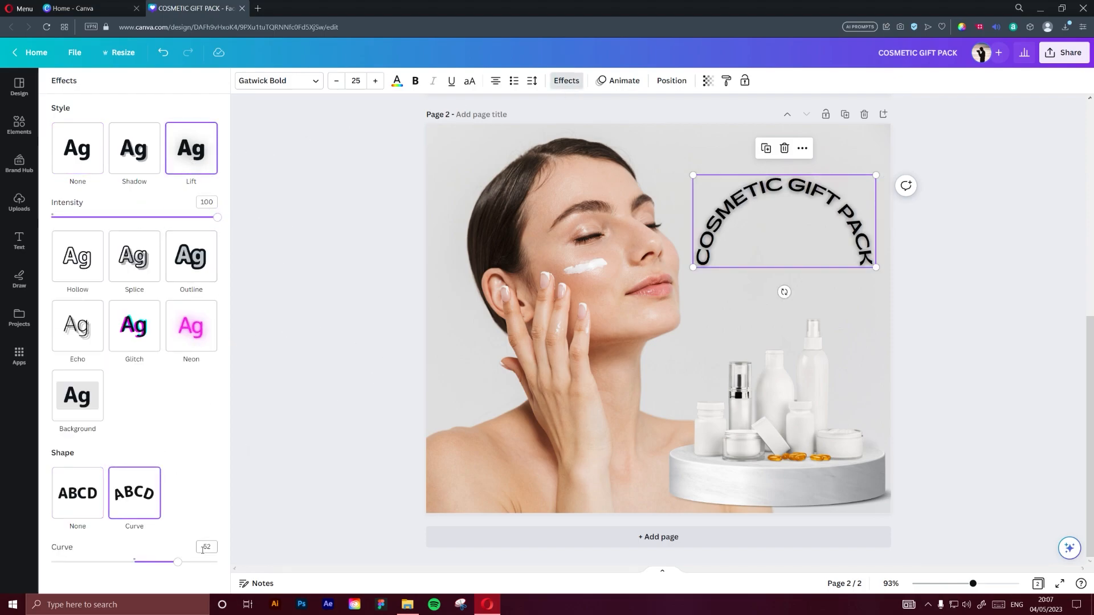
pyautogui.write('0')
pyautogui.press('Return')
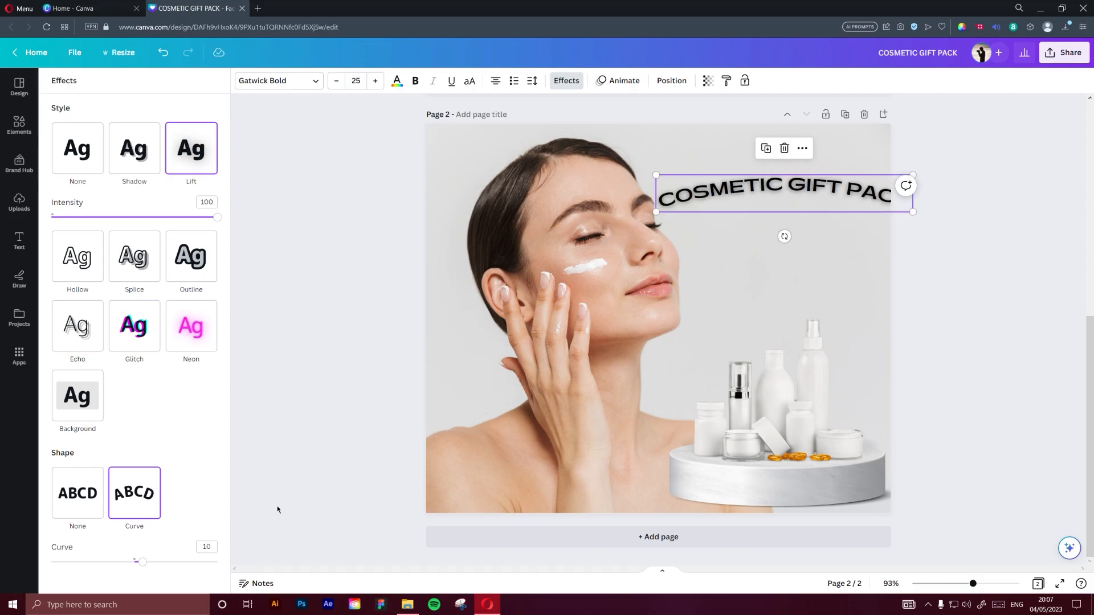
pyautogui.moveTo(912, 211); pyautogui.dragTo(849, 165)
pyautogui.click(1028, 157)
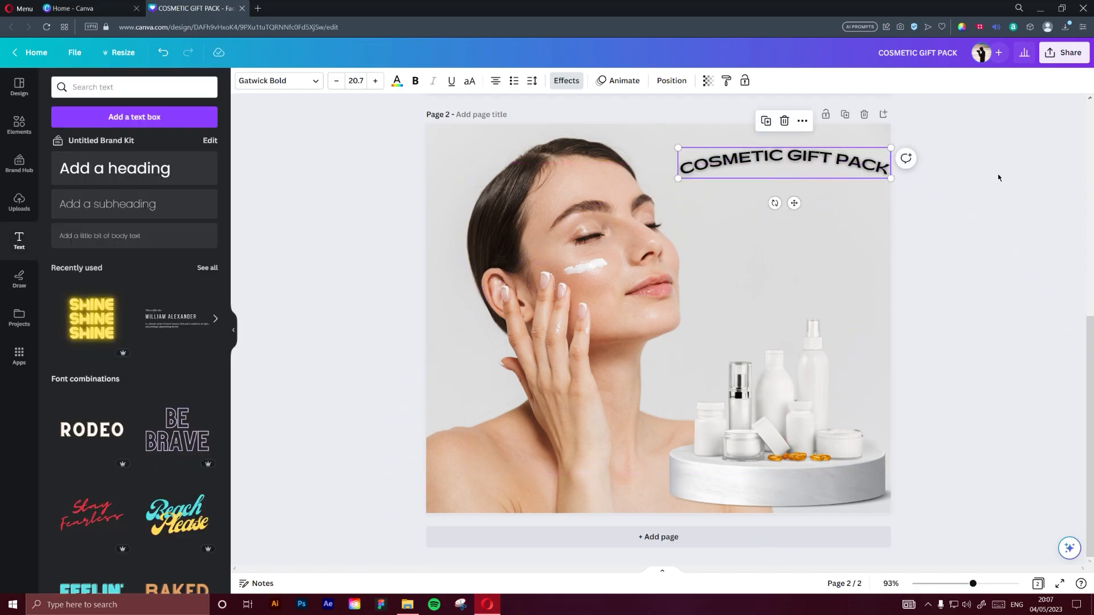
pyautogui.click(997, 174)
# Shift the product group slightly left and nudge the curved heading left and down to line up above it
pyautogui.moveTo(790, 370); pyautogui.dragTo(781, 370)
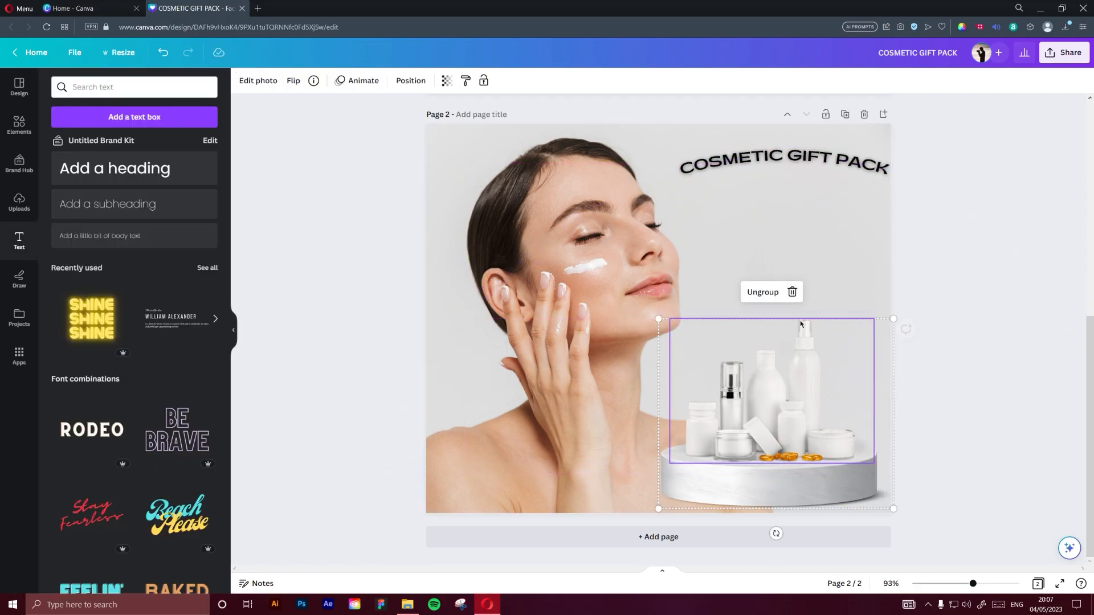
pyautogui.moveTo(824, 166); pyautogui.dragTo(816, 173)
pyautogui.click(981, 171)
# Change the curved heading's text colour to white
pyautogui.click(846, 177)
pyautogui.click(397, 81)
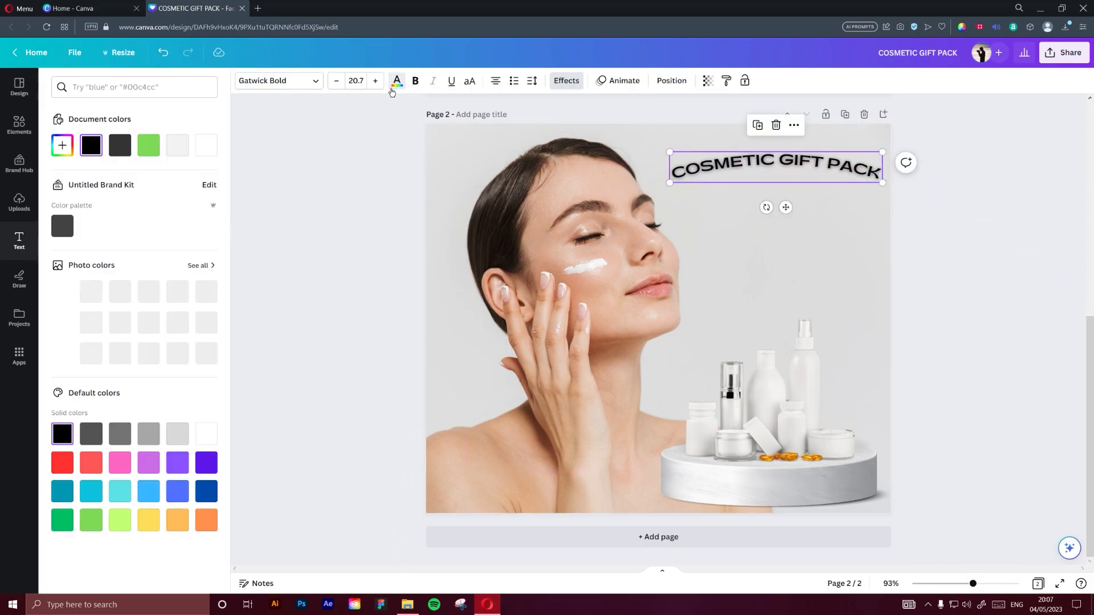
pyautogui.click(199, 146)
pyautogui.click(363, 183)
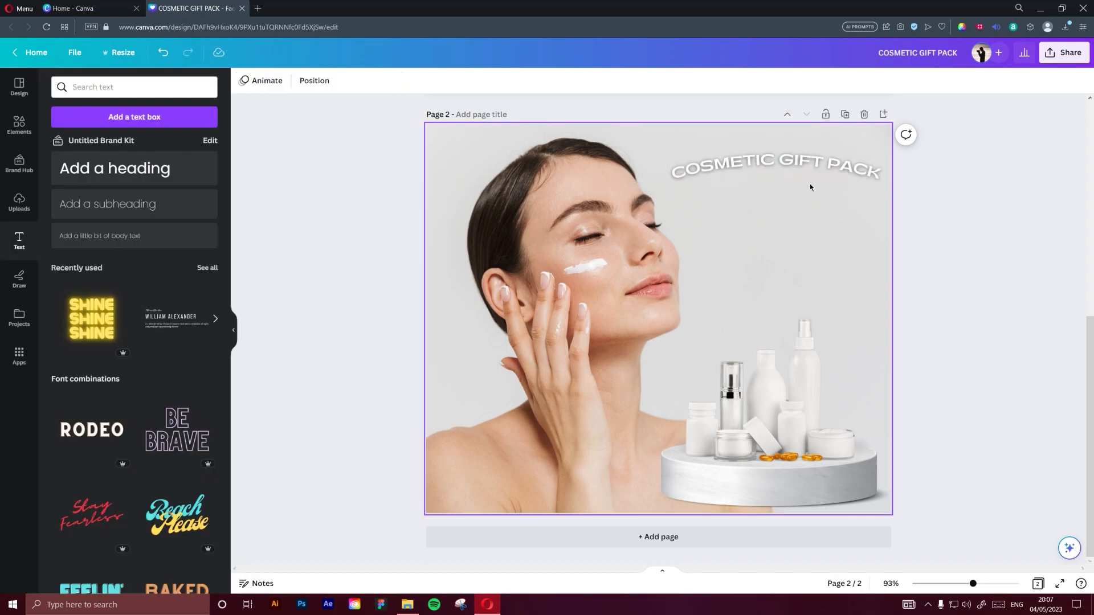
# Add a subheading text box and centre it just below the curved heading
pyautogui.click(809, 169)
pyautogui.click(724, 189)
pyautogui.click(117, 204)
pyautogui.moveTo(668, 352); pyautogui.dragTo(782, 227)
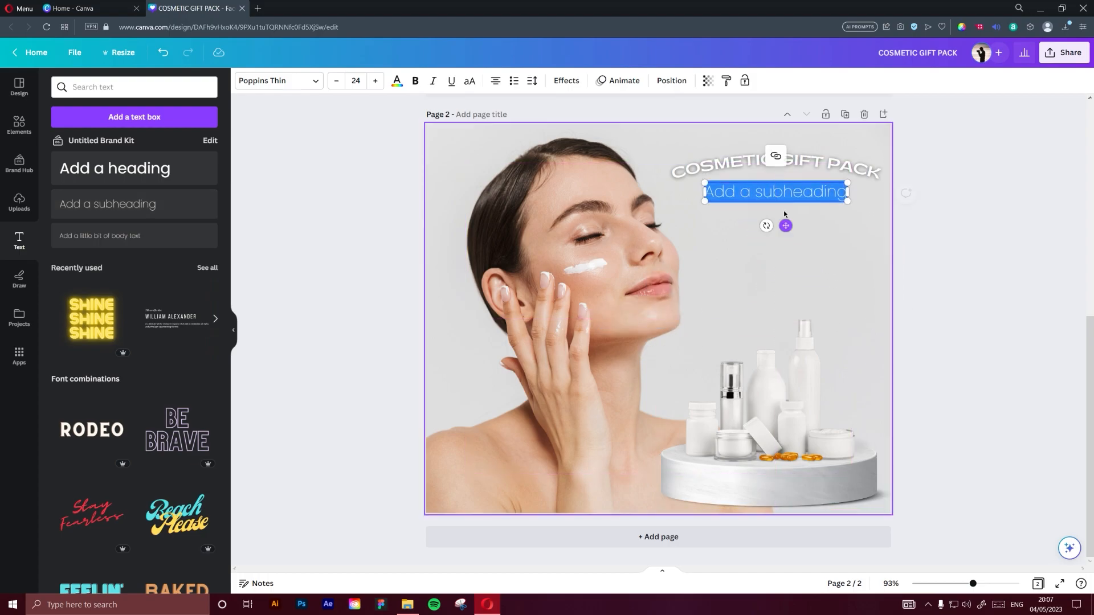
# Replace the subheading text with "Removes Impurities" and move it slightly closer to the heading
pyautogui.press('BackSpace')
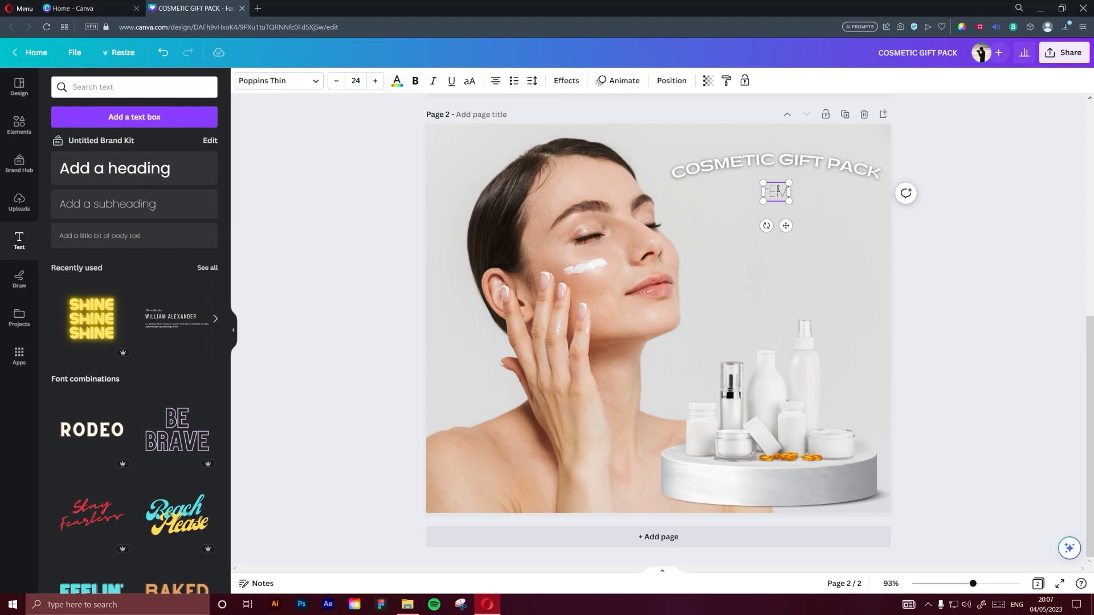
pyautogui.write('Removes Impuri')
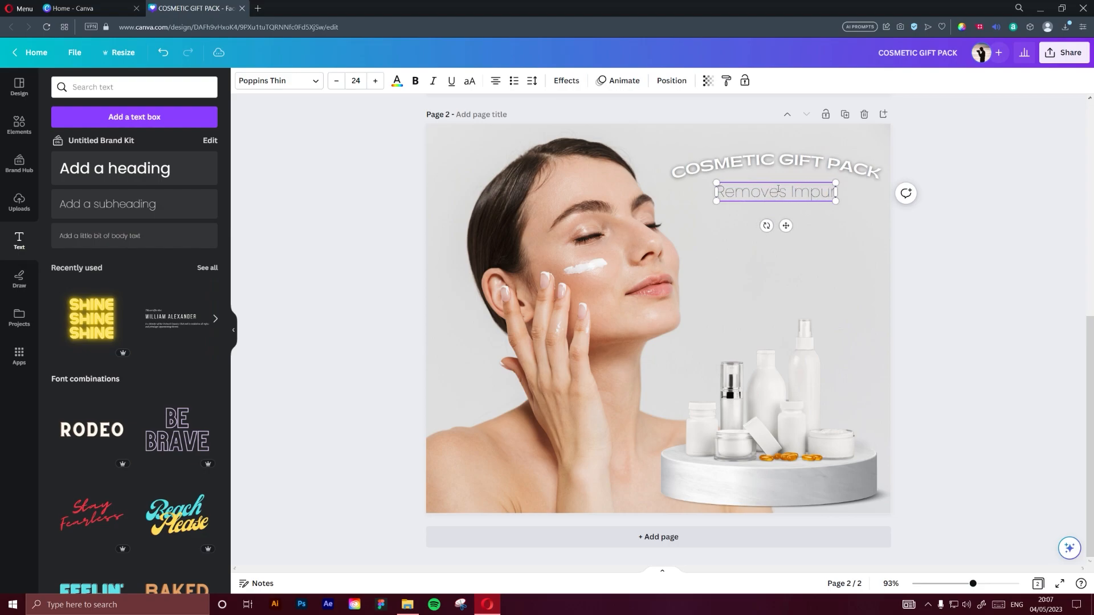
pyautogui.write('ties')
pyautogui.click(999, 242)
pyautogui.click(789, 192)
pyautogui.moveTo(789, 192); pyautogui.dragTo(789, 187)
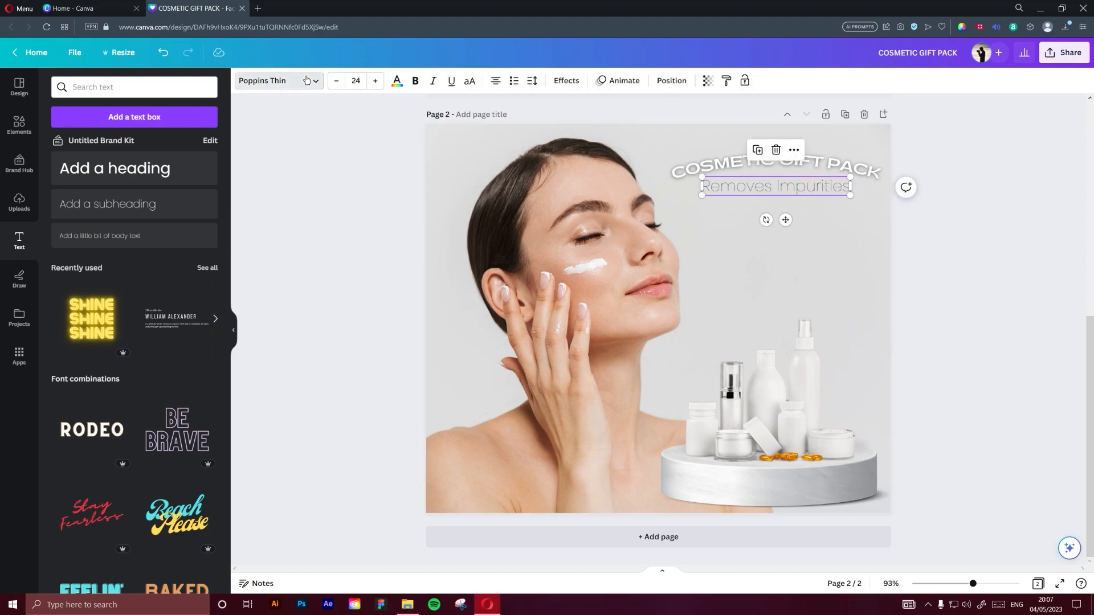
# Set the "Removes Impurities" font to Kaushan Script and apply the Lift effect at intensity 100
pyautogui.click(253, 80)
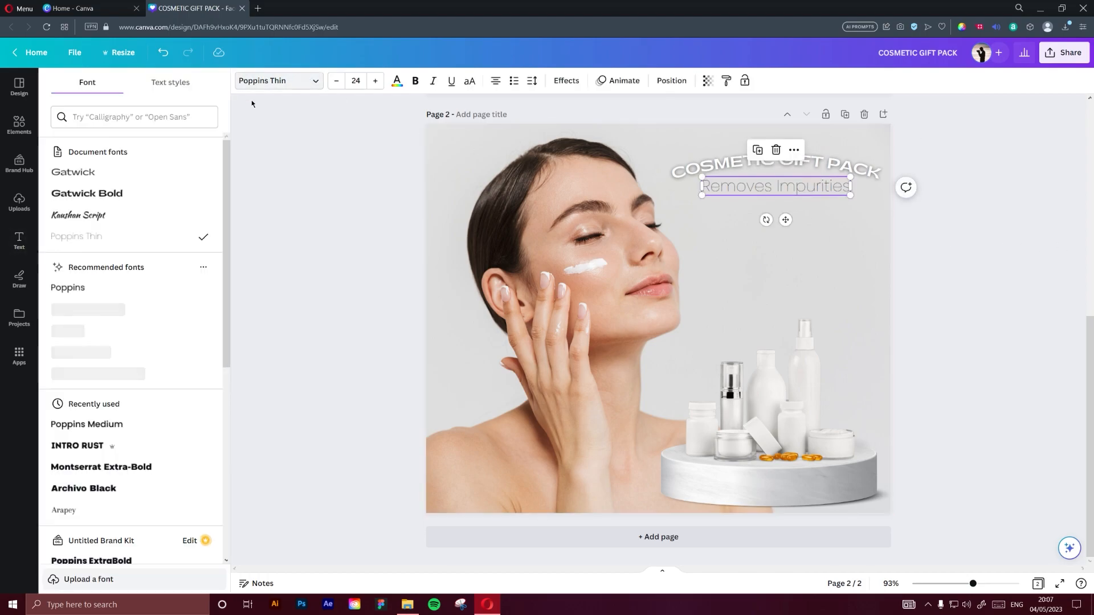
pyautogui.click(114, 216)
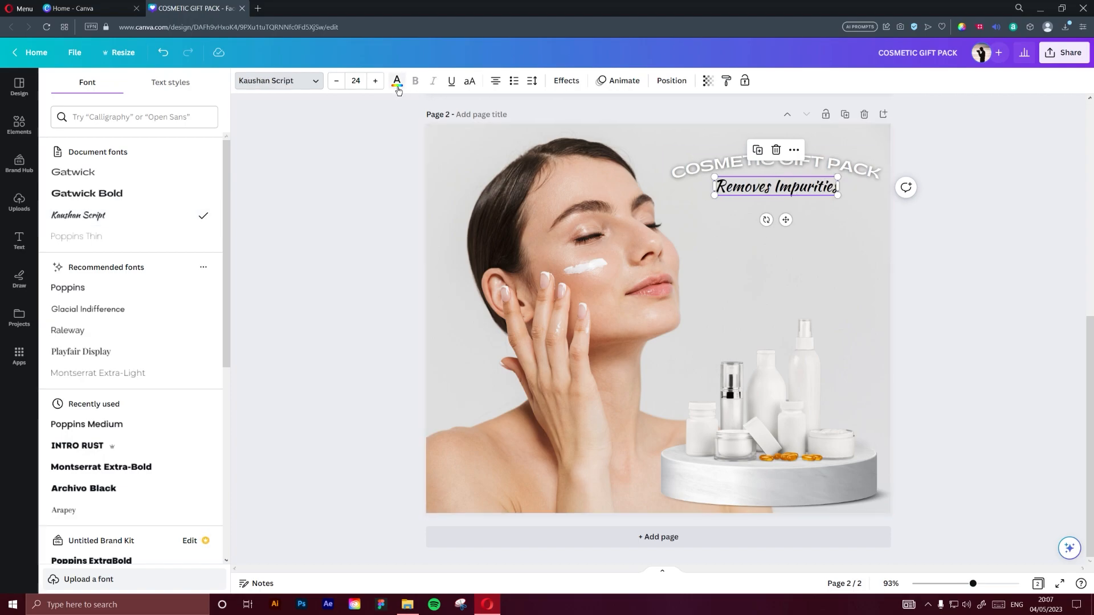
pyautogui.click(567, 80)
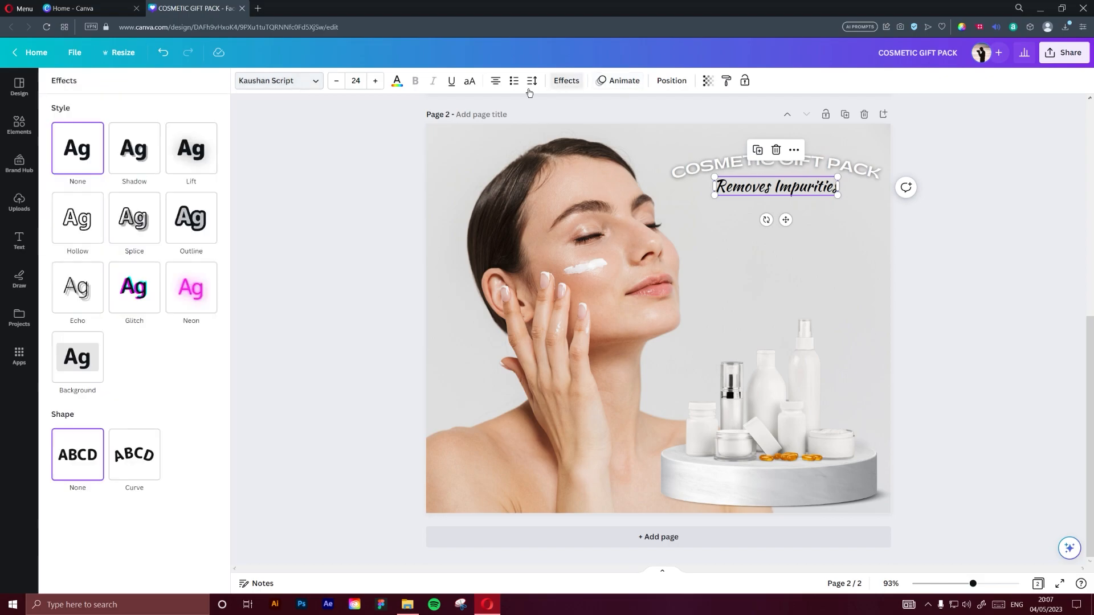
pyautogui.click(191, 148)
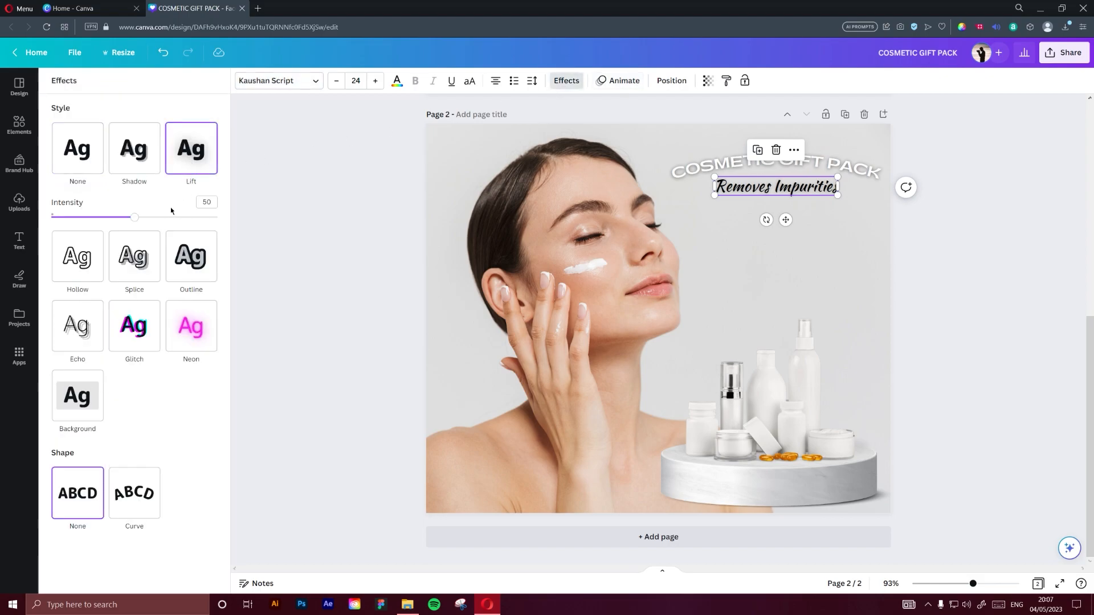
# Change the "Removes Impurities" text colour to white
pyautogui.click(397, 81)
pyautogui.click(207, 144)
pyautogui.click(316, 194)
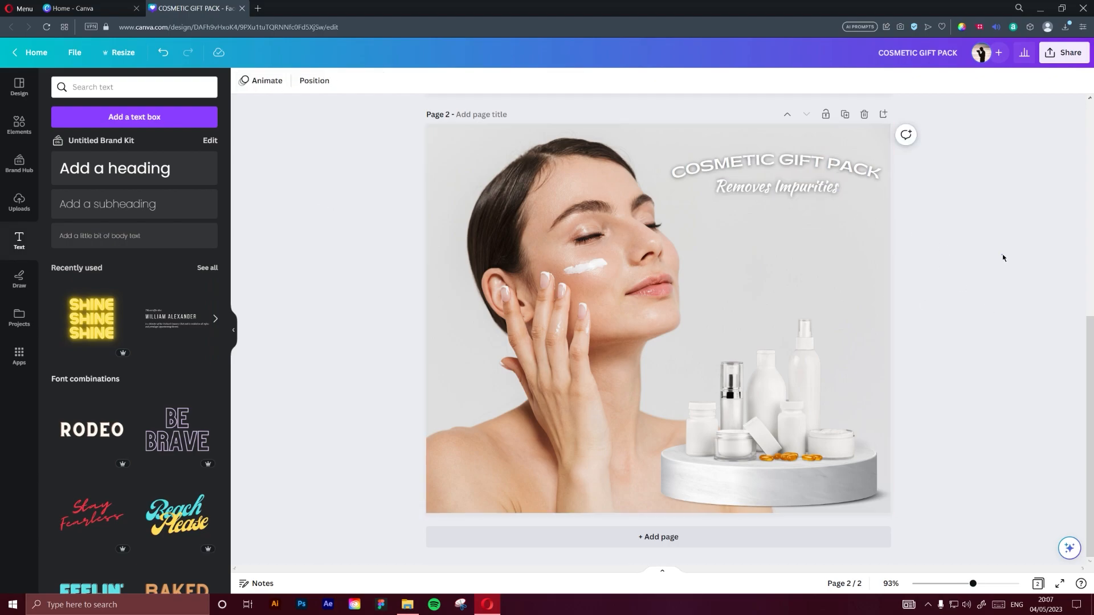
# Search the element graphics for "sun" and add the simple outlined sun icon with short rays
pyautogui.click(19, 125)
pyautogui.doubleClick(110, 88)
pyautogui.write('sun')
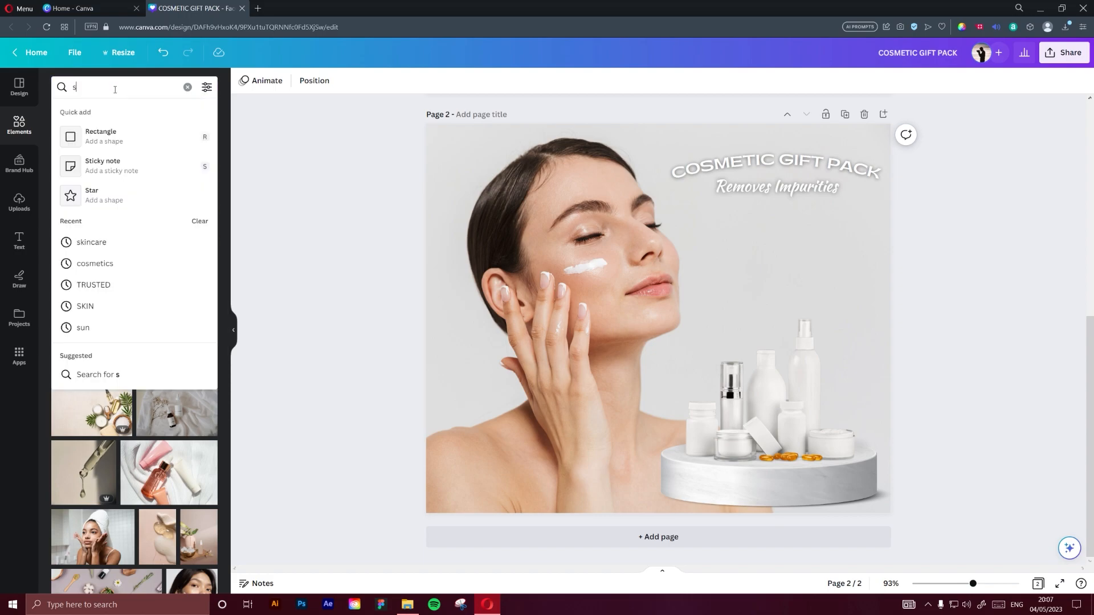
pyautogui.press('Return')
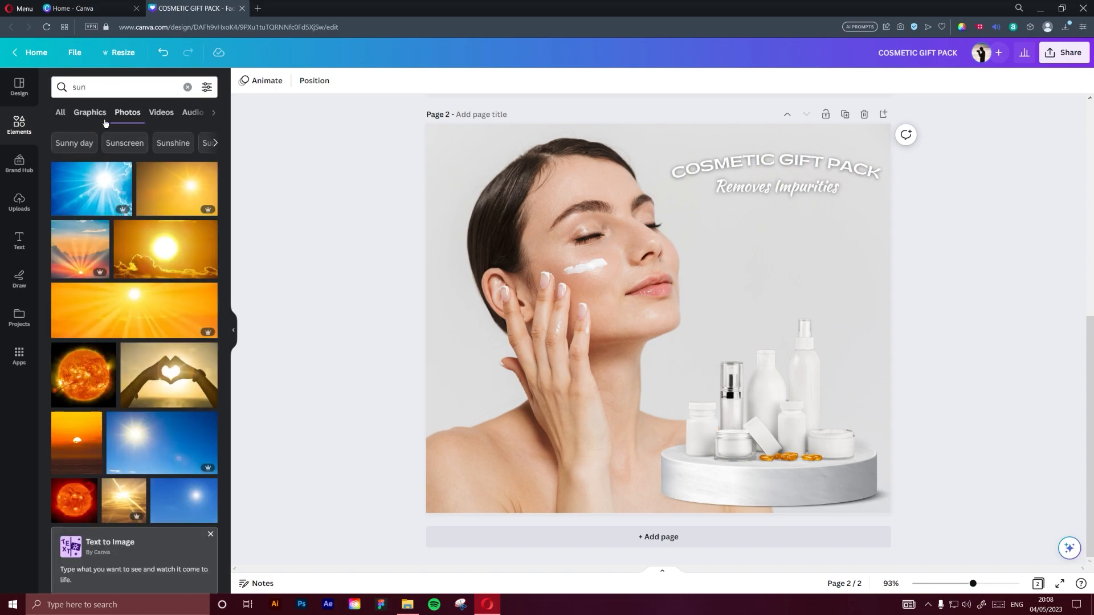
pyautogui.click(90, 112)
pyautogui.scroll(-1, 138, 271)
pyautogui.scroll(-6, 138, 271)
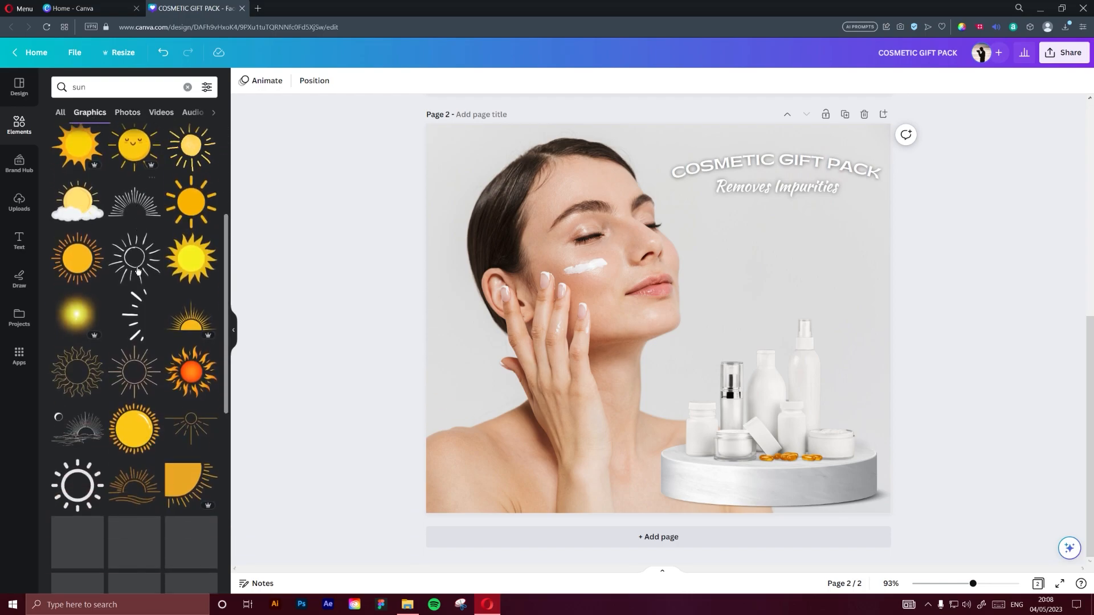
pyautogui.click(88, 320)
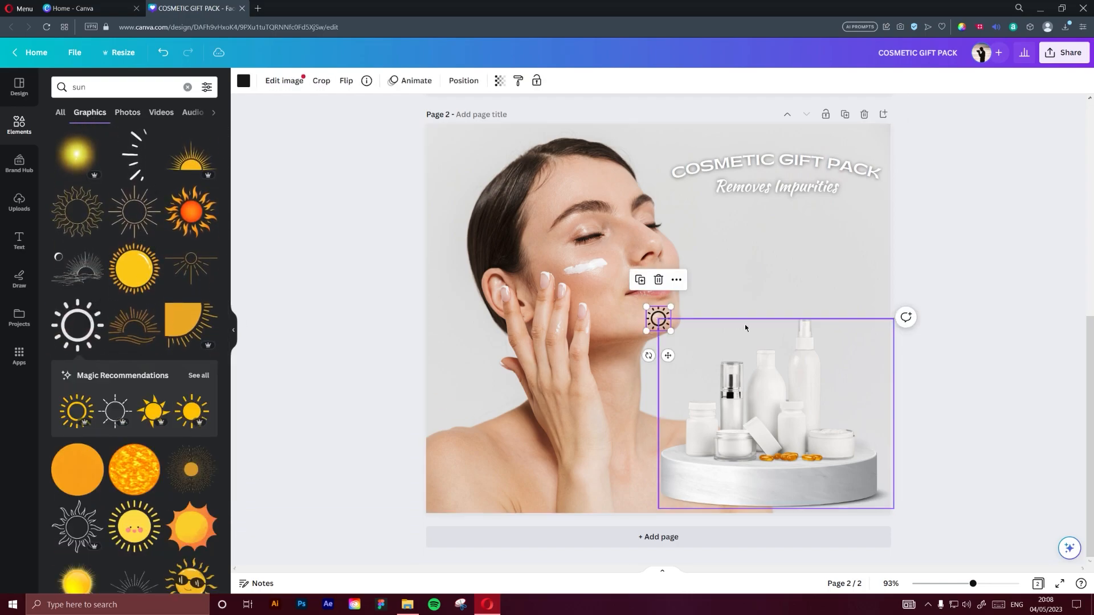
# Place the sun icon at a small size under the start of "Removes Impurities" and recolour it white
pyautogui.moveTo(655, 317); pyautogui.dragTo(716, 225)
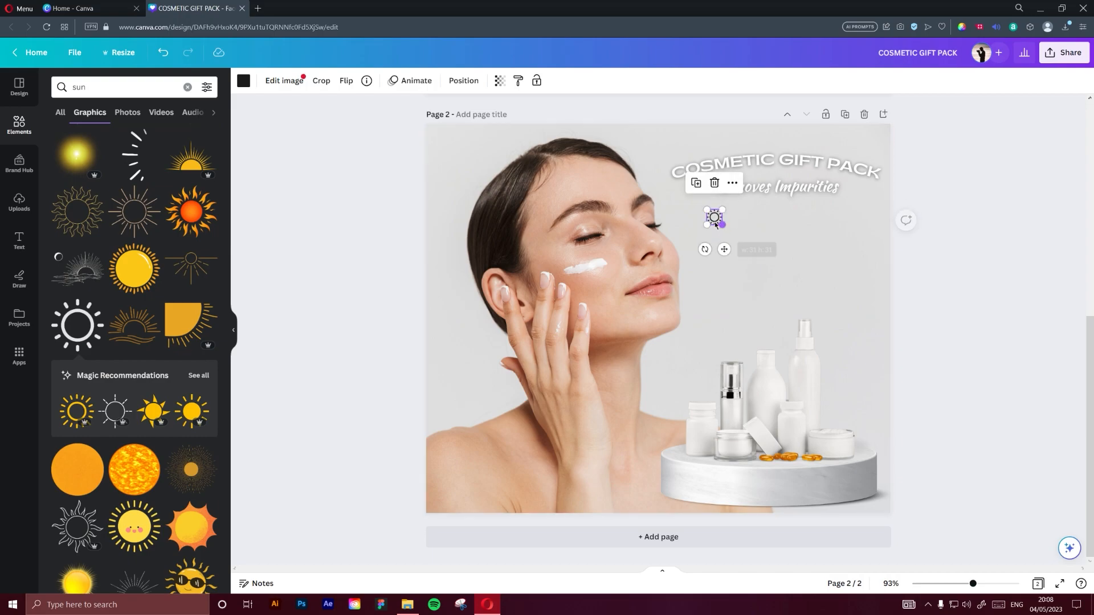
pyautogui.click(243, 80)
pyautogui.click(207, 150)
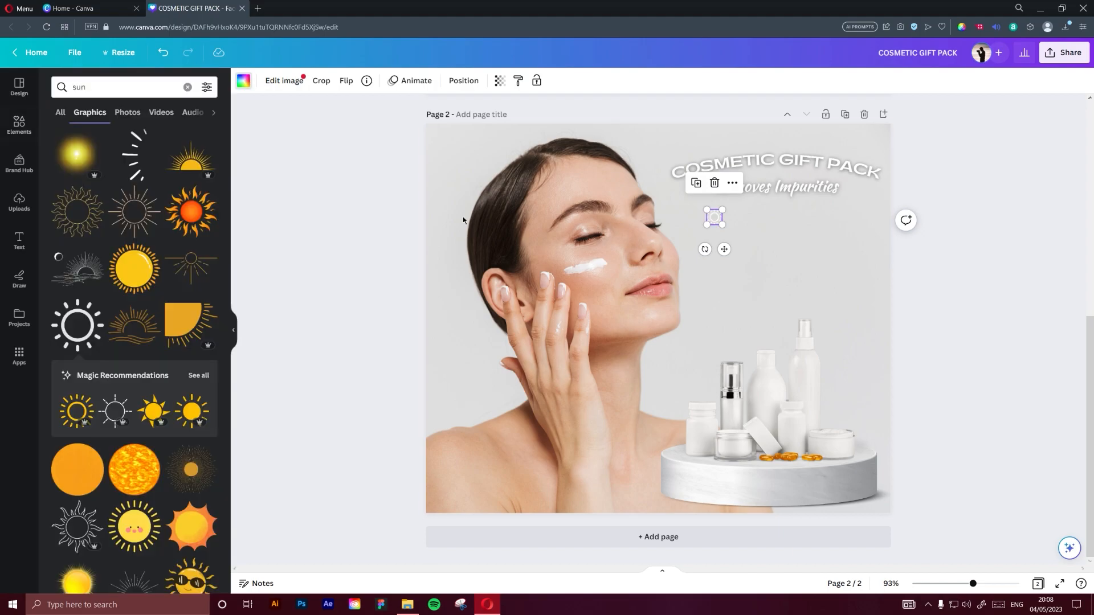
# Add a heading text box below "Removes Impurities" reading "MORNING FRESHNESS"
pyautogui.click(789, 188)
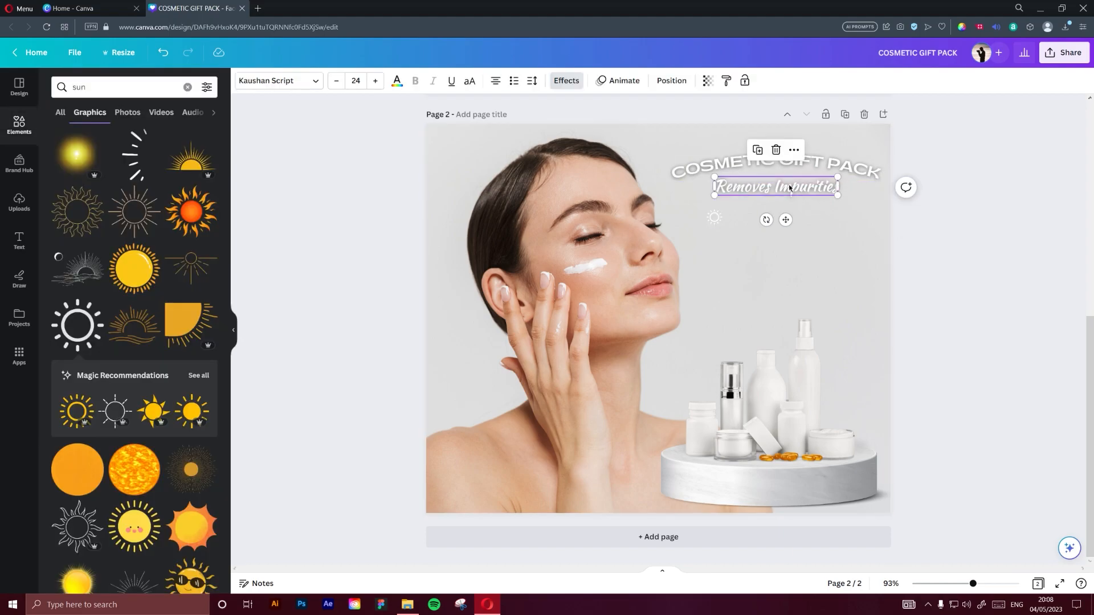
pyautogui.click(12, 246)
pyautogui.click(114, 168)
pyautogui.moveTo(779, 274); pyautogui.dragTo(780, 283)
pyautogui.click(1060, 273)
pyautogui.moveTo(778, 244); pyautogui.dragTo(778, 294)
pyautogui.doubleClick(792, 241)
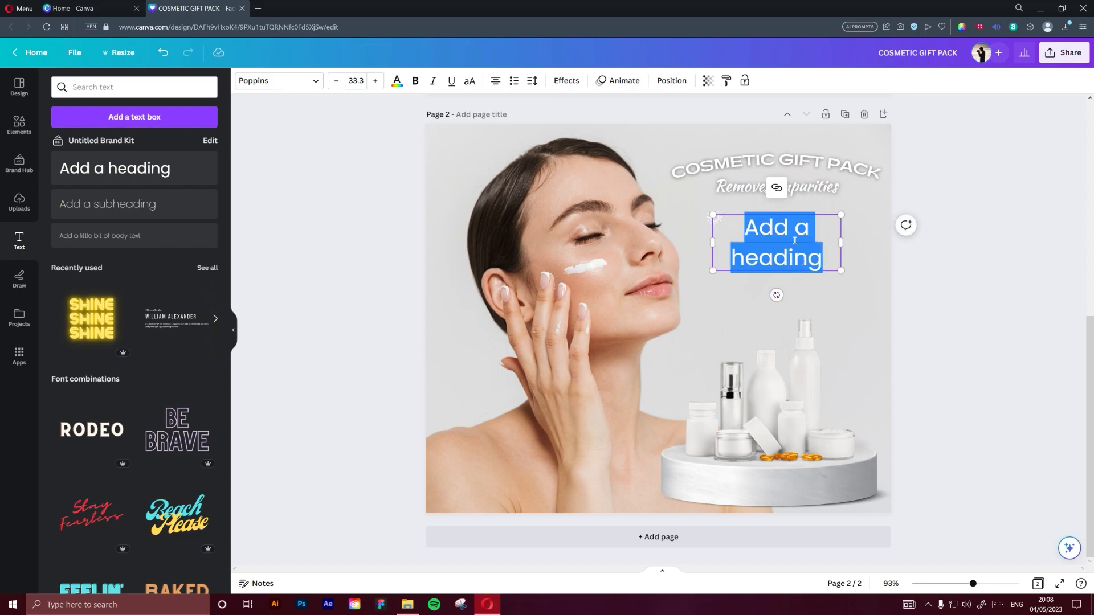
pyautogui.write('MORNING FRESHNESS')
pyautogui.press('Escape')
# Shrink the "MORNING FRESHNESS" text to about size 10.7 so it sits on one line beside the sun icon
pyautogui.click(337, 81)
pyautogui.click(360, 84)
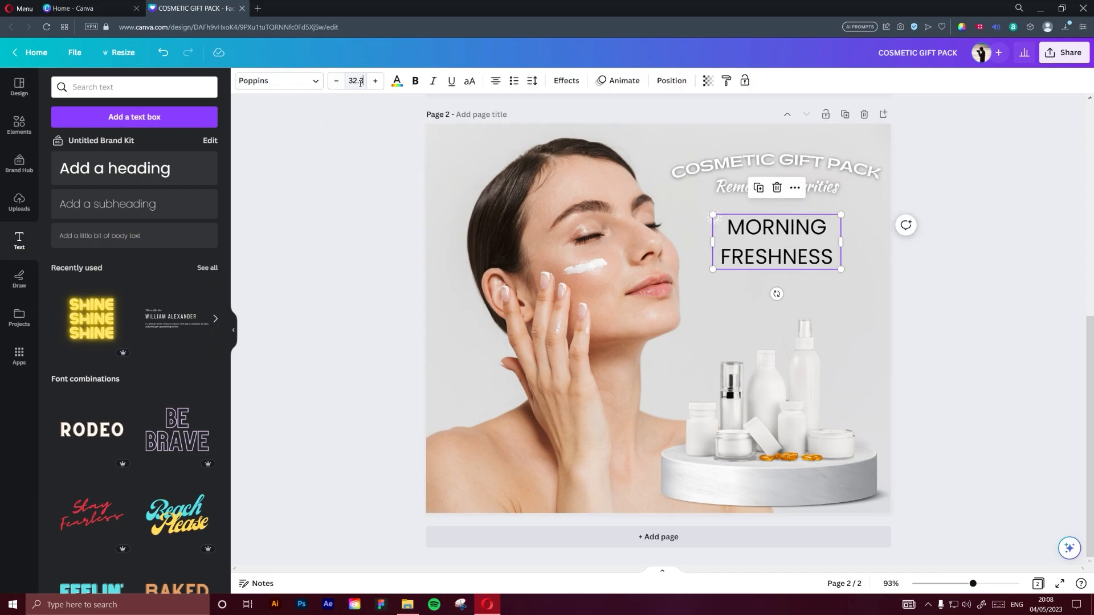
pyautogui.click(338, 80)
pyautogui.moveTo(841, 268); pyautogui.dragTo(804, 217)
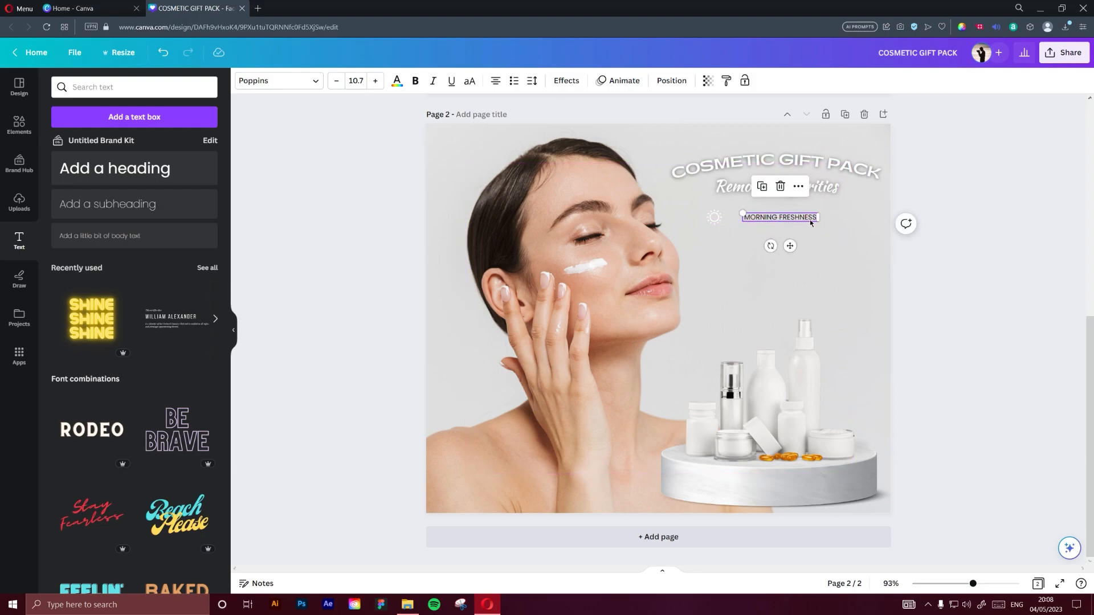
pyautogui.scroll(2, 814, 221)
pyautogui.scroll(-1, 813, 265)
pyautogui.press('alt')
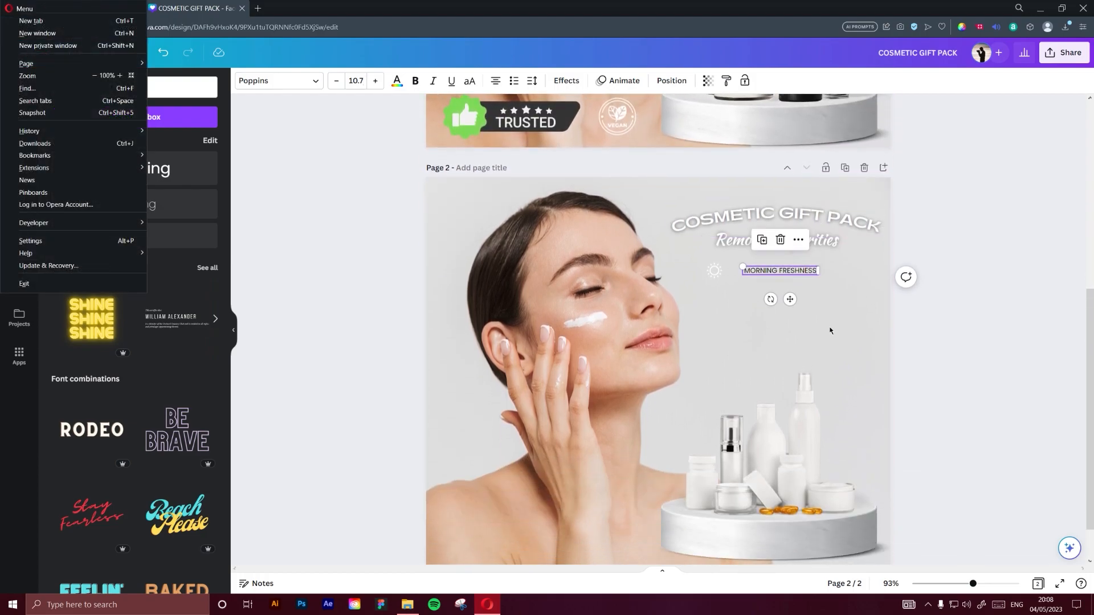
pyautogui.click(836, 281)
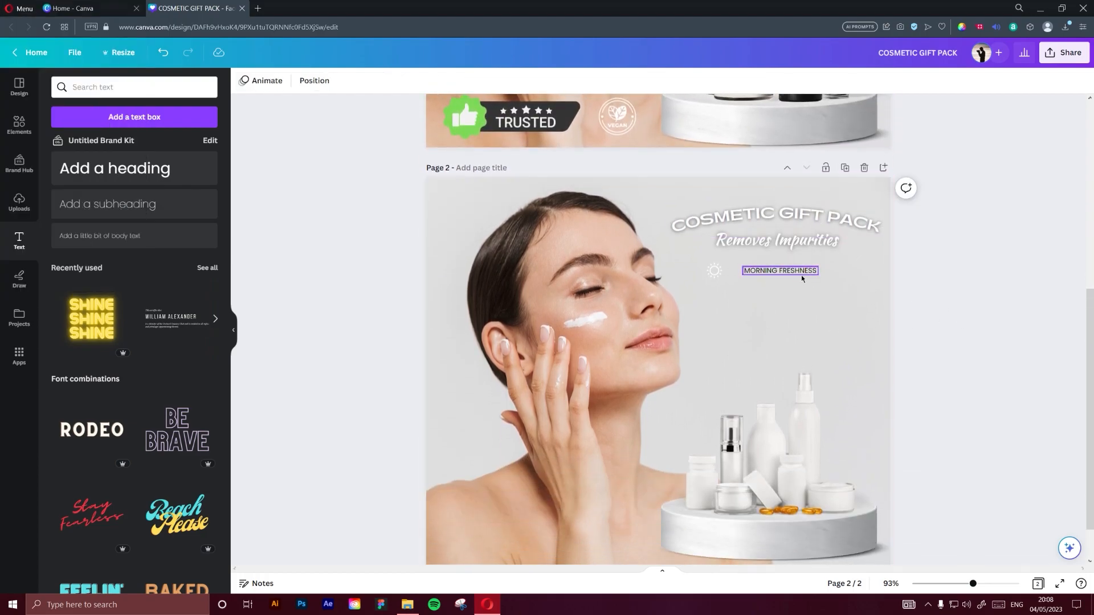
# Bring "MORNING FRESHNESS" closer to the sun icon, set its font size to 14 and widen its box to one line
pyautogui.moveTo(972, 583)
pyautogui.mouseDown()
pyautogui.moveTo(899, 586)
pyautogui.moveTo(982, 584)
pyautogui.moveTo(963, 583)
pyautogui.mouseUp()
pyautogui.scroll(-1, 916, 471)
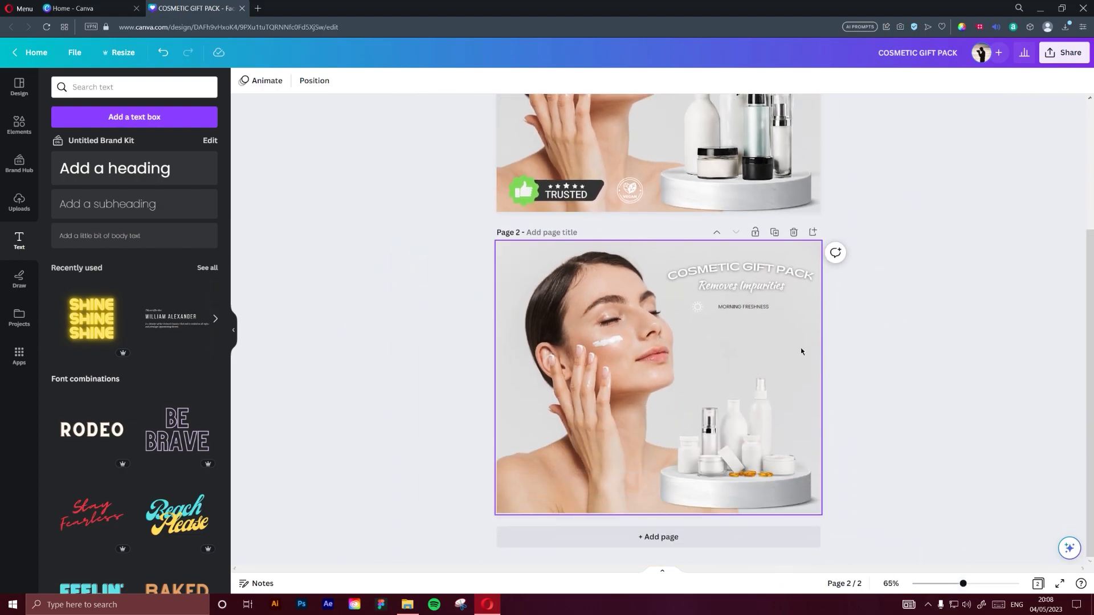
pyautogui.scroll(5, 801, 351)
pyautogui.scroll(-2, 801, 351)
pyautogui.scroll(3, 801, 349)
pyautogui.scroll(-1, 801, 349)
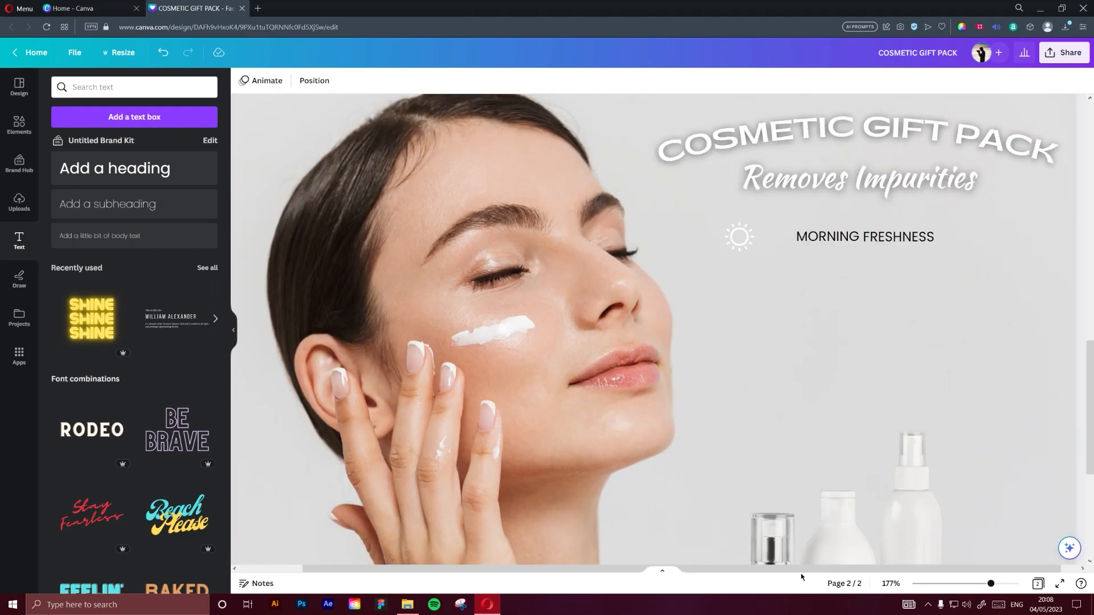
pyautogui.hscroll(1, 801, 526)
pyautogui.moveTo(887, 241)
pyautogui.mouseDown()
pyautogui.moveTo(861, 241)
pyautogui.moveTo(904, 238)
pyautogui.mouseUp()
pyautogui.hotkey('ctrl', 'z')
pyautogui.moveTo(751, 229); pyautogui.dragTo(794, 234)
pyautogui.click(359, 81)
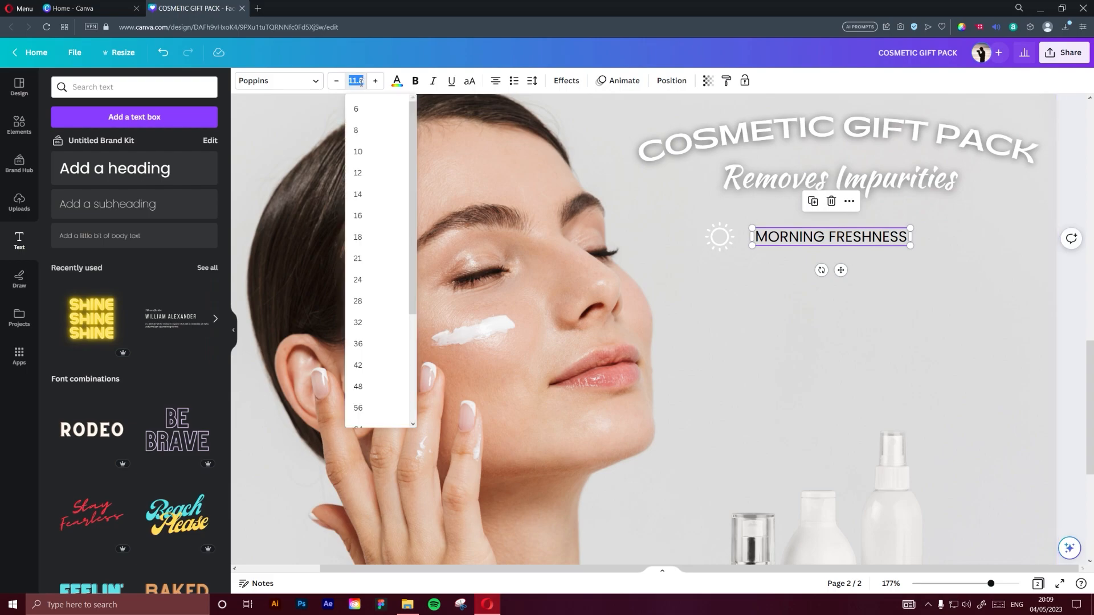
pyautogui.write('14')
pyautogui.press('Return')
pyautogui.moveTo(913, 257); pyautogui.dragTo(948, 256)
# Set the "MORNING FRESHNESS" font to Gatwick and widen its text box to keep it on one line
pyautogui.click(279, 81)
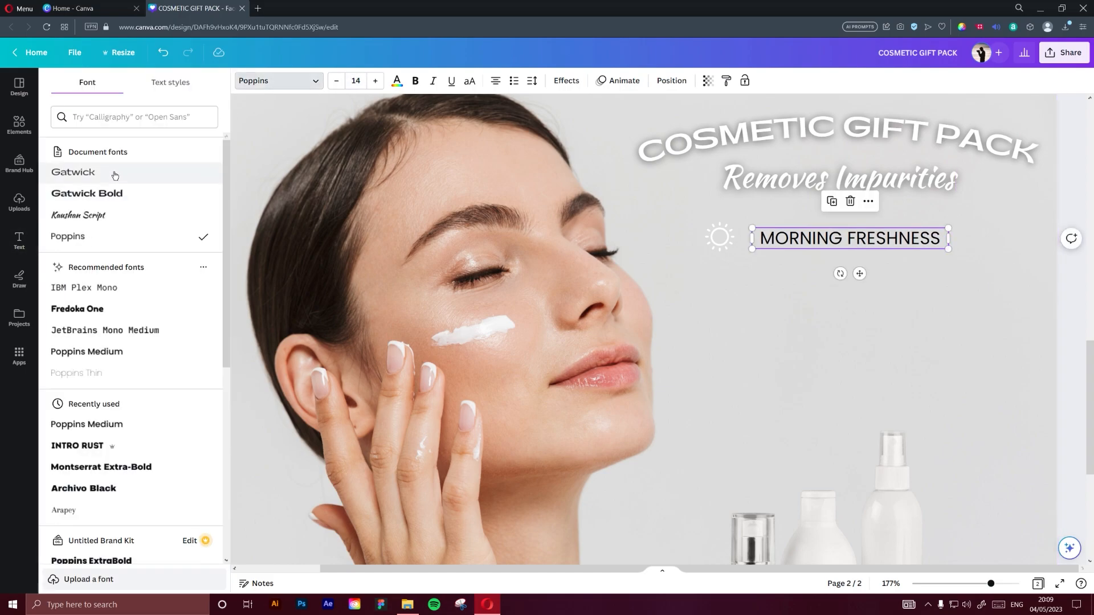
pyautogui.click(73, 172)
pyautogui.moveTo(949, 249); pyautogui.dragTo(994, 237)
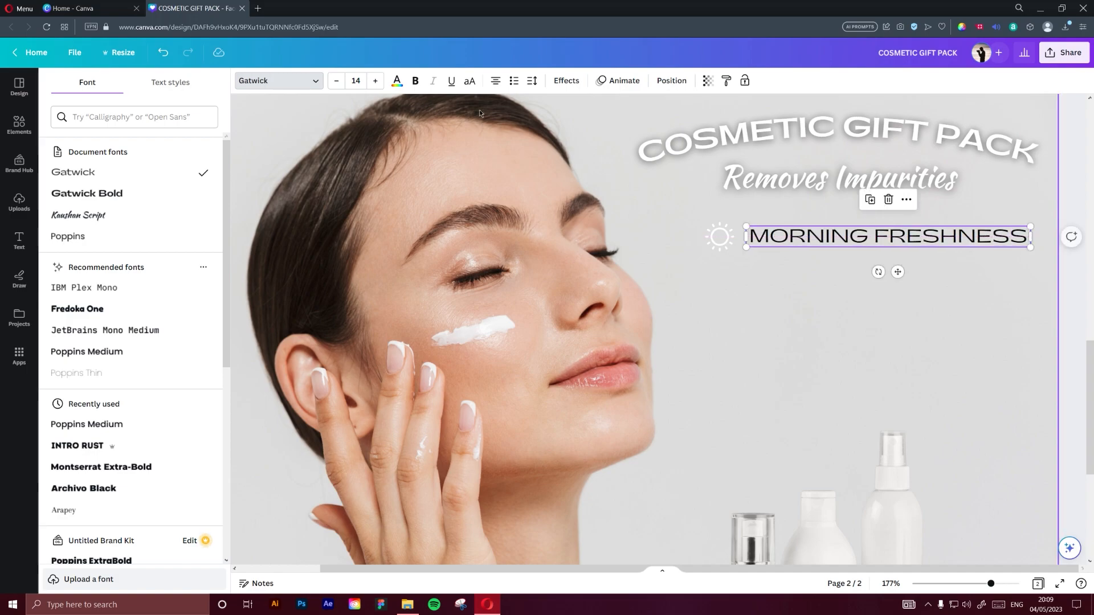
# Colour the "MORNING FRESHNESS" text white and apply the Lift effect at intensity 100
pyautogui.click(397, 80)
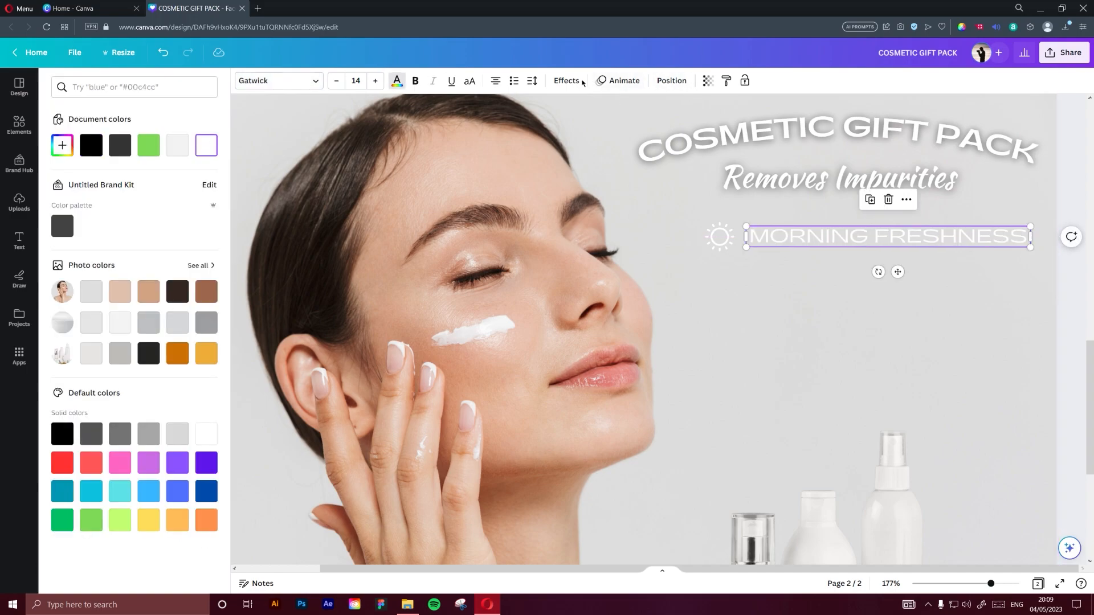
pyautogui.click(566, 80)
pyautogui.click(197, 157)
pyautogui.moveTo(147, 218); pyautogui.dragTo(220, 217)
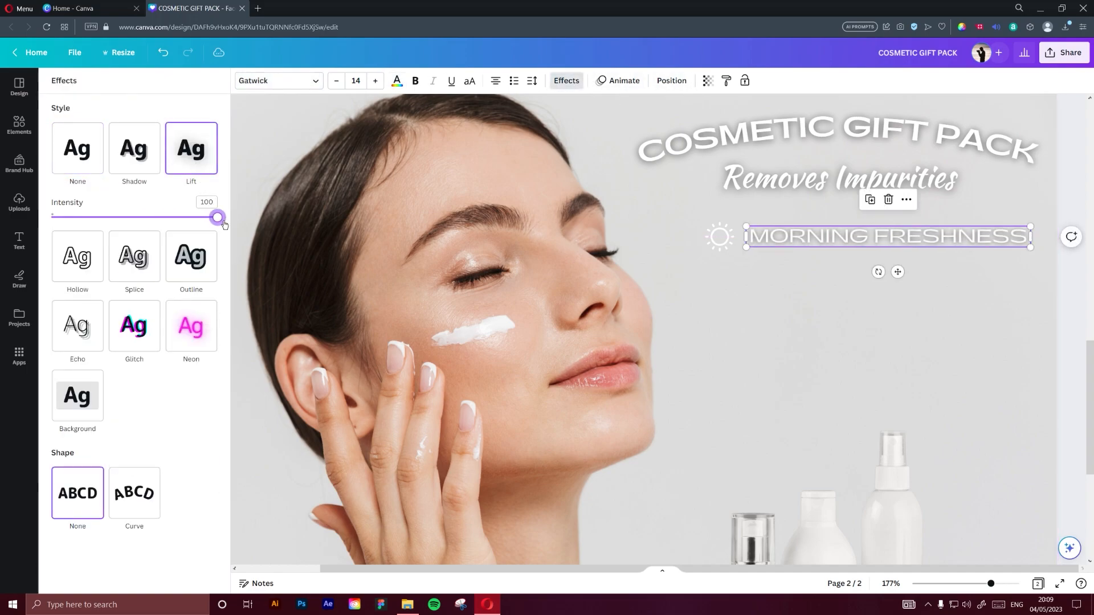
# Shift the sun icon and "MORNING FRESHNESS" text slightly left so the row sits centred under the headings
pyautogui.scroll(-5, 707, 315)
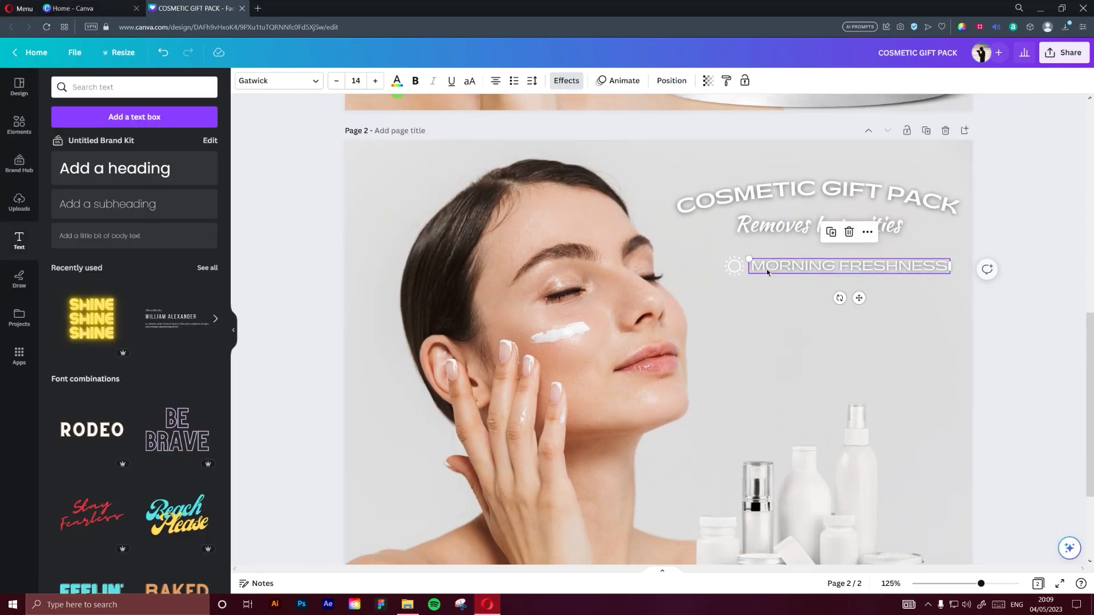
pyautogui.click(732, 266)
pyautogui.moveTo(727, 267); pyautogui.dragTo(724, 268)
pyautogui.keyDown('shift'); pyautogui.click(820, 268); pyautogui.keyUp('shift')
pyautogui.moveTo(820, 268); pyautogui.dragTo(808, 268)
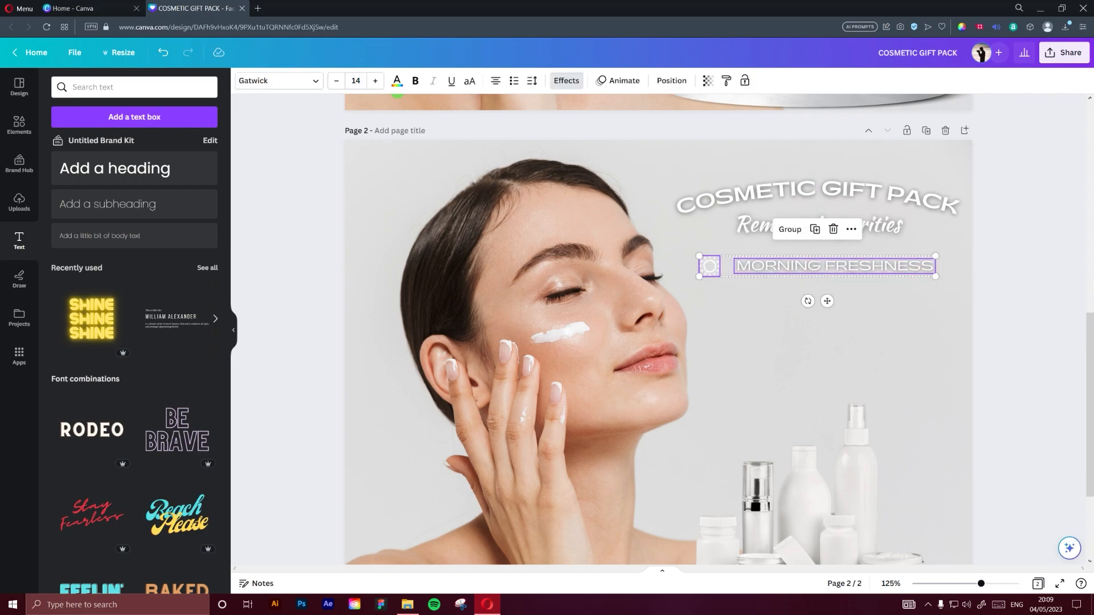
pyautogui.click(859, 297)
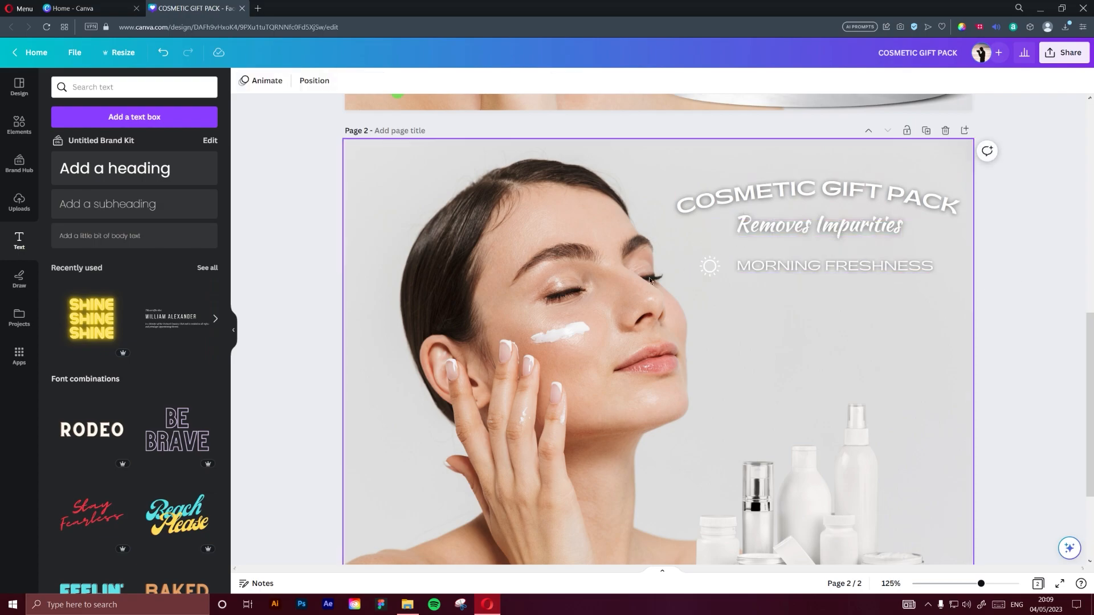
# Search the element graphics for "SKIN" and add the icon of a droplet with circular arrows above a skin layer
pyautogui.click(19, 124)
pyautogui.click(101, 87)
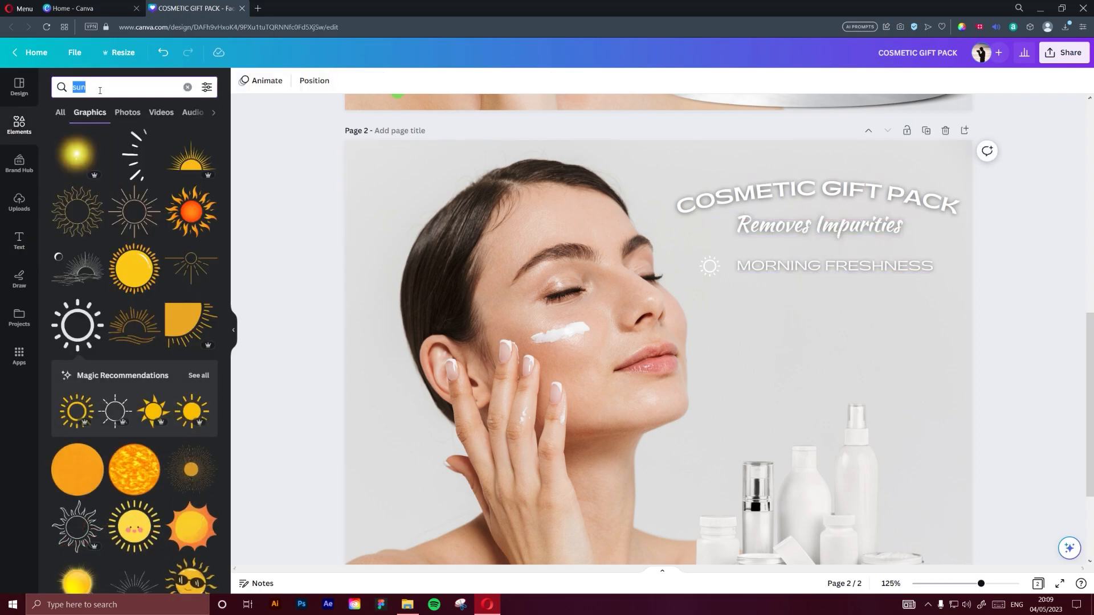
pyautogui.write('SKI')
pyautogui.write('N')
pyautogui.press('Return')
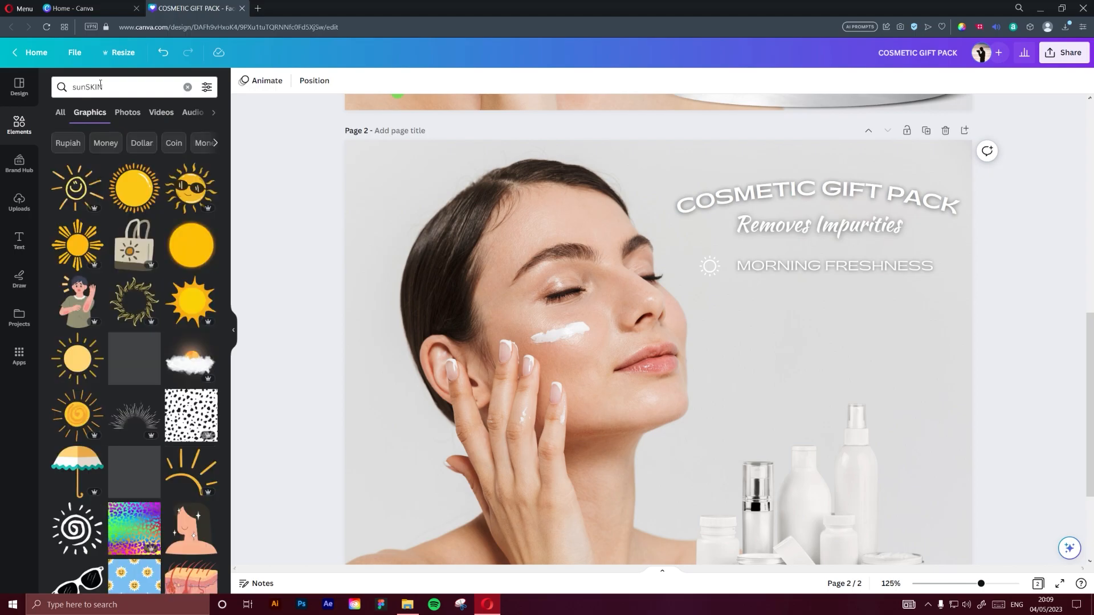
pyautogui.click(117, 84)
pyautogui.doubleClick(116, 85)
pyautogui.write('SK')
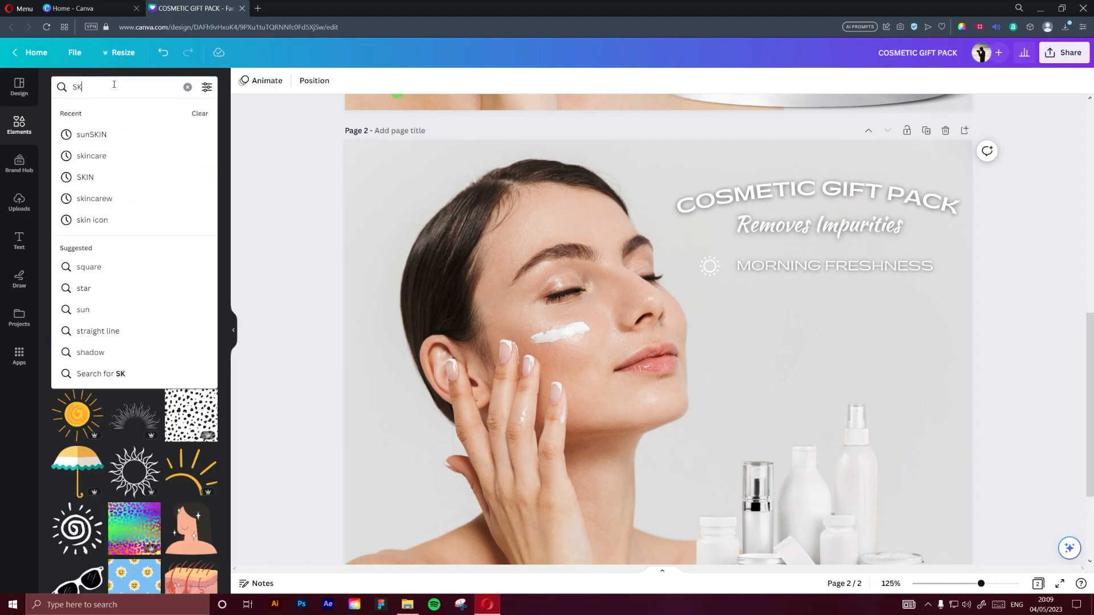
pyautogui.write('IN')
pyautogui.press('Return')
pyautogui.scroll(-5, 127, 294)
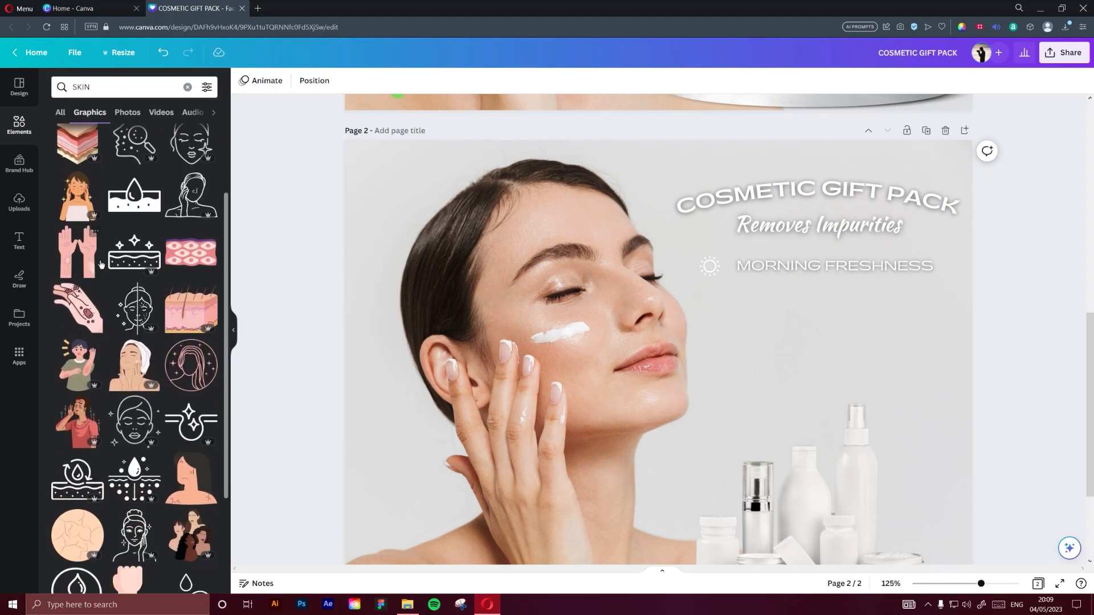
pyautogui.scroll(-1, 127, 294)
pyautogui.click(77, 317)
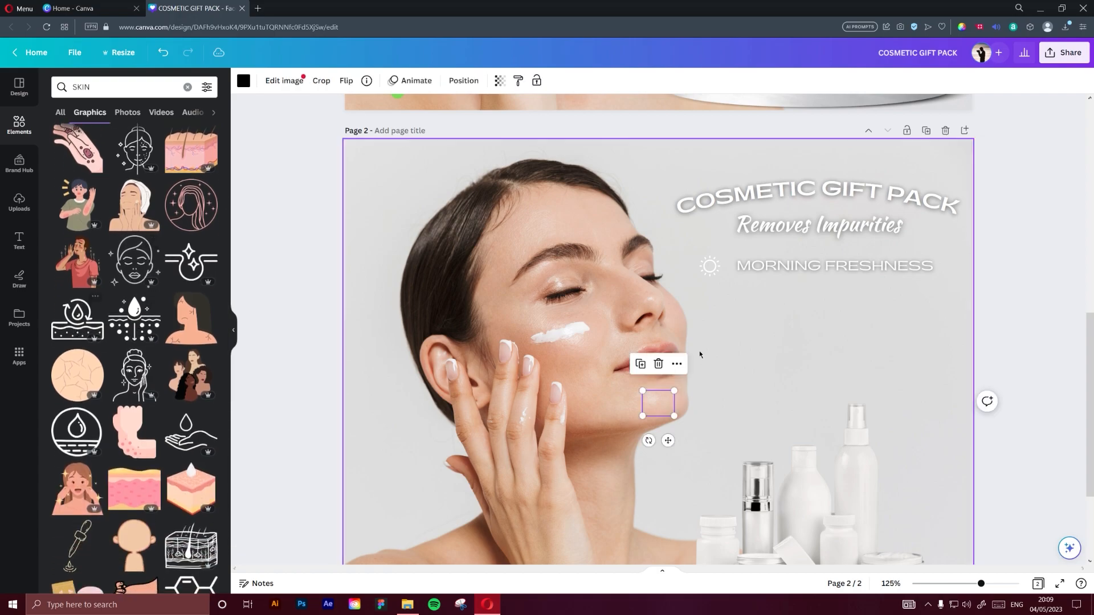
# Place the skin icon directly below the sun icon, shrink it to match the sun's width and recolour it white
pyautogui.moveTo(659, 411); pyautogui.dragTo(712, 309)
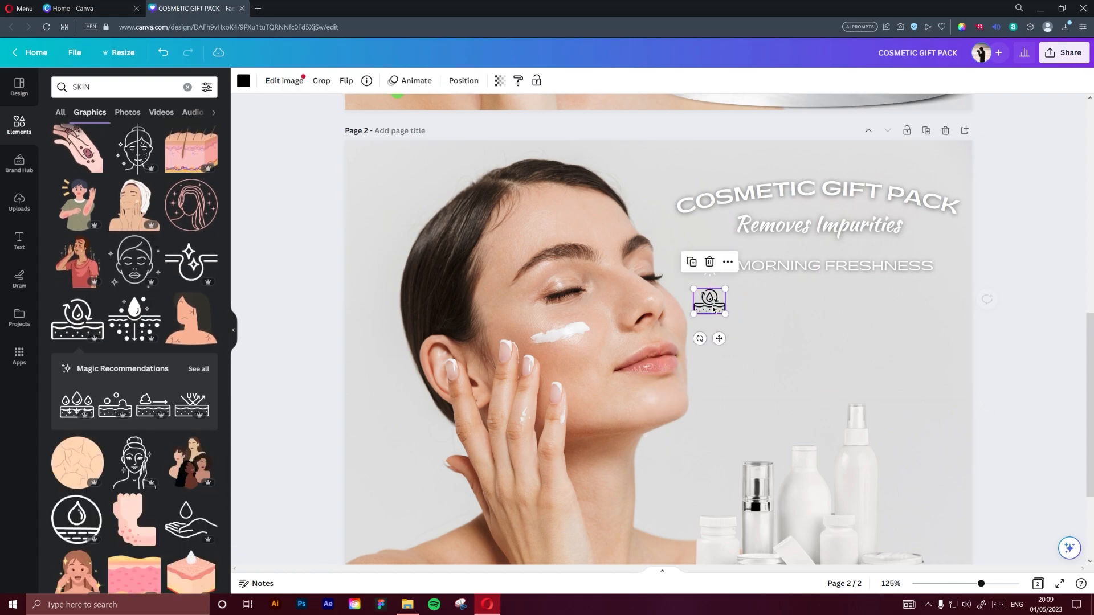
pyautogui.keyDown('ctrl'); pyautogui.scroll(5, 726, 317); pyautogui.keyUp('ctrl')
pyautogui.scroll(2, 733, 348)
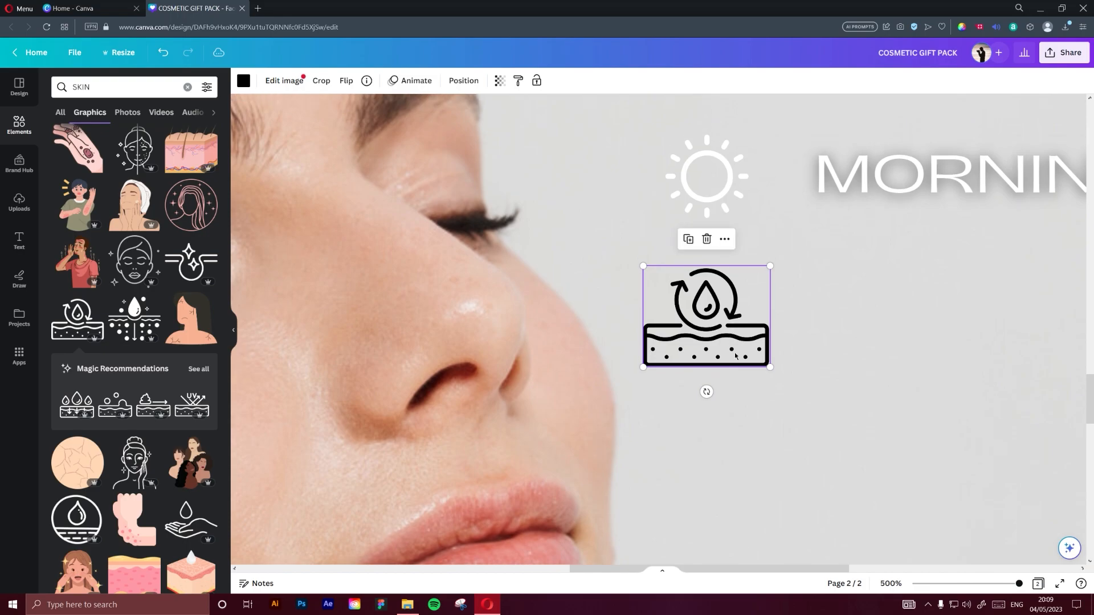
pyautogui.moveTo(771, 367); pyautogui.dragTo(736, 359)
pyautogui.click(244, 80)
pyautogui.click(207, 145)
pyautogui.scroll(-5, 866, 337)
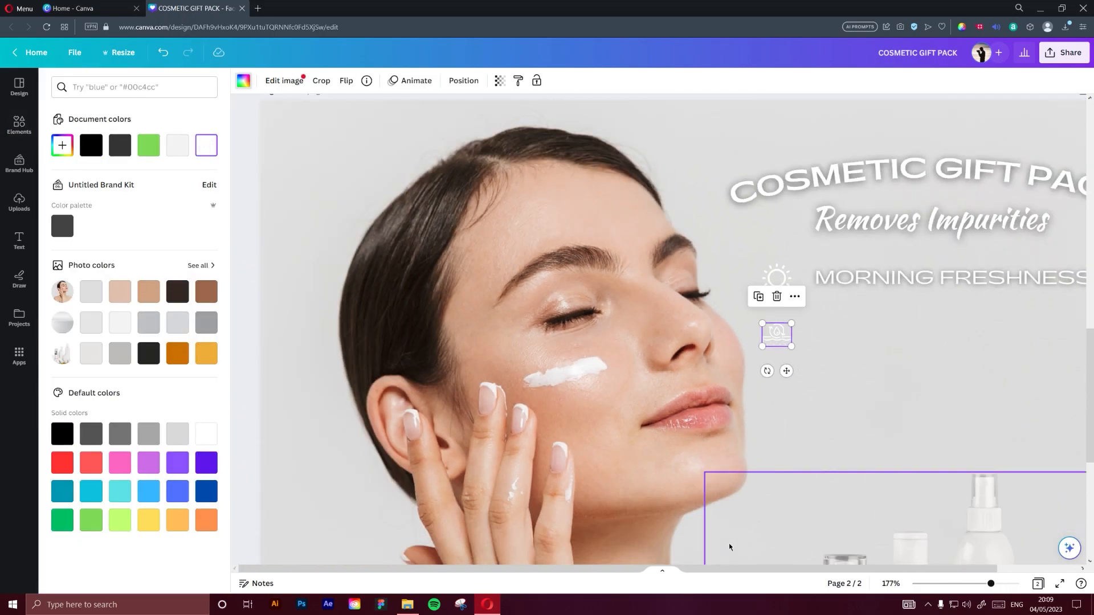
pyautogui.hscroll(2, 764, 353)
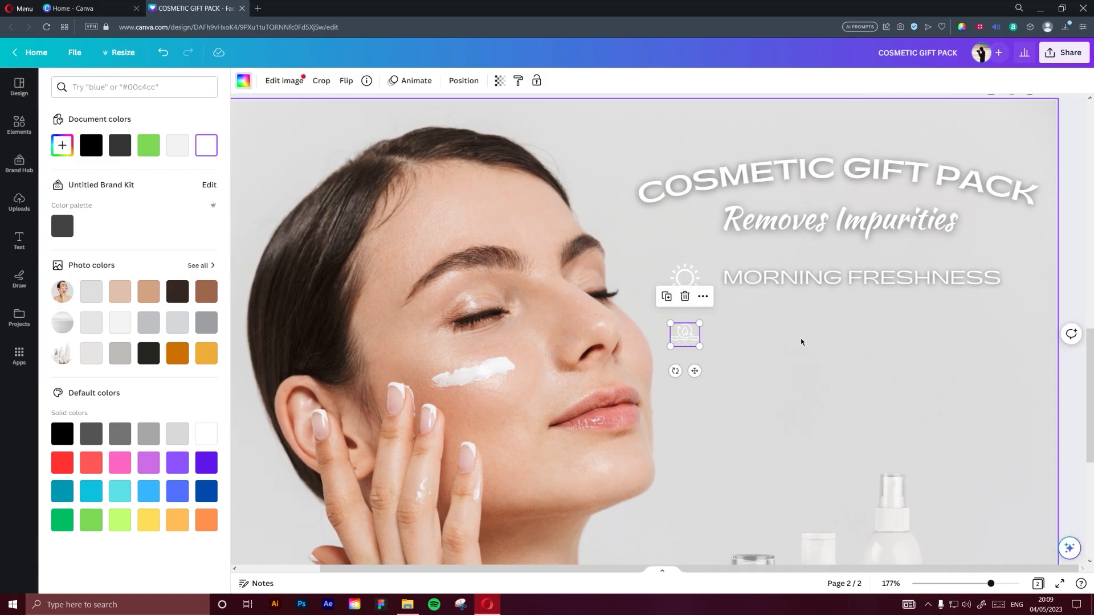
pyautogui.click(805, 360)
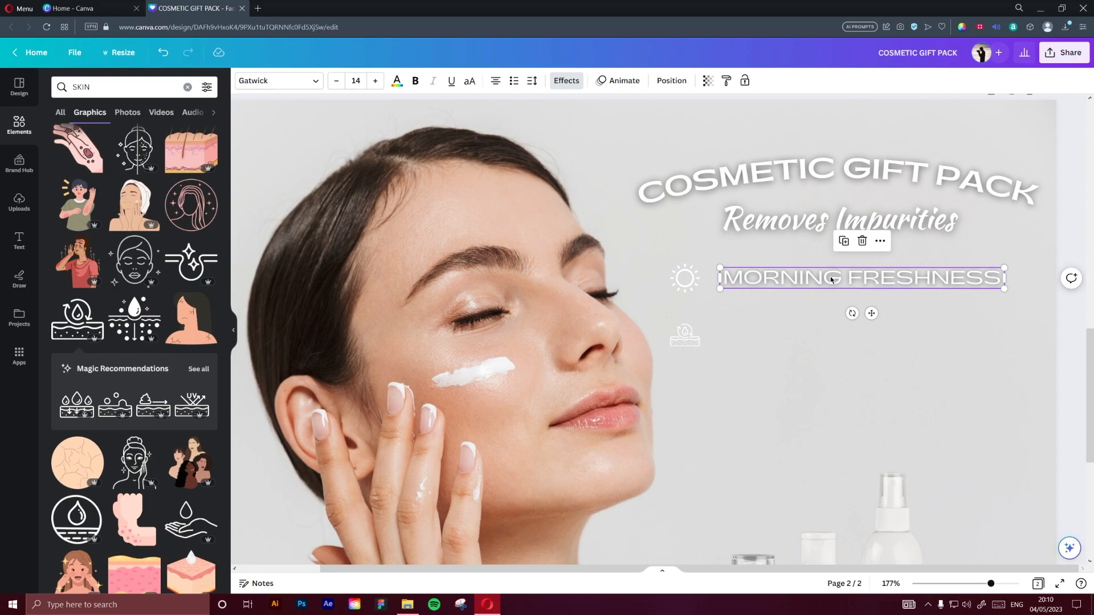
# Duplicate the "MORNING FRESHNESS" text directly below the original, beside the skin icon
pyautogui.moveTo(831, 280); pyautogui.dragTo(830, 335)
pyautogui.click(815, 278)
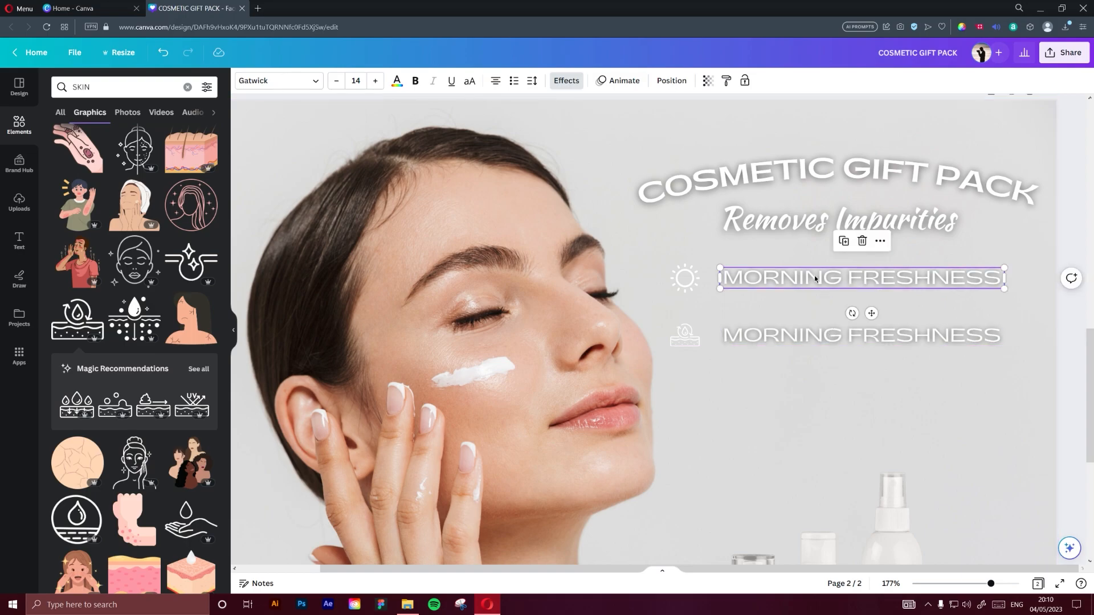
pyautogui.click(812, 334)
# Left-align the text in both "MORNING FRESHNESS" lines and keep the copy level with the skin icon
pyautogui.click(812, 279)
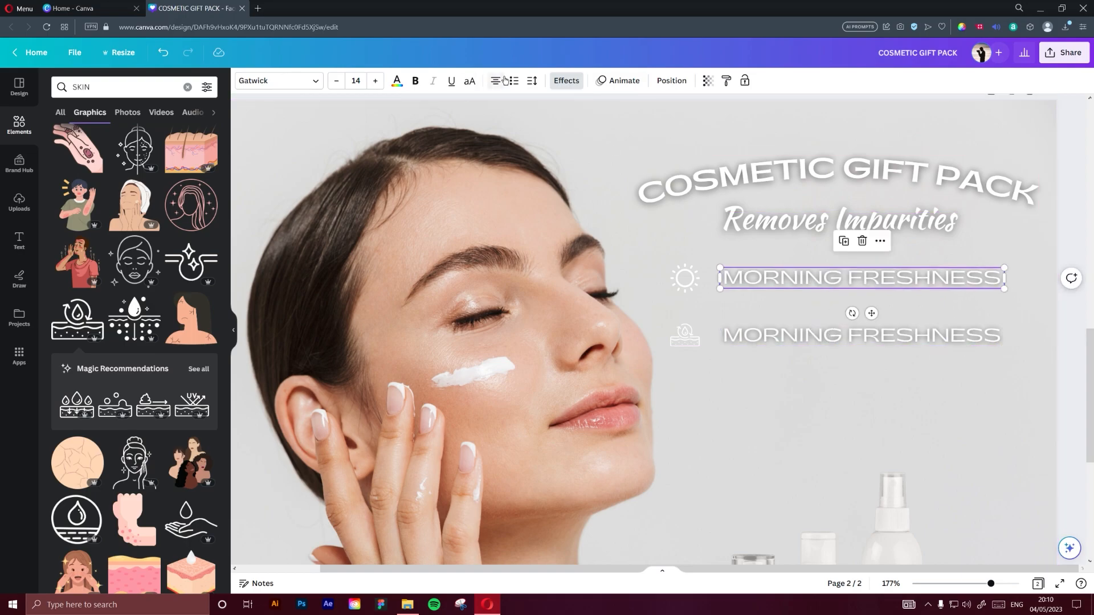
pyautogui.click(760, 326)
pyautogui.click(760, 328)
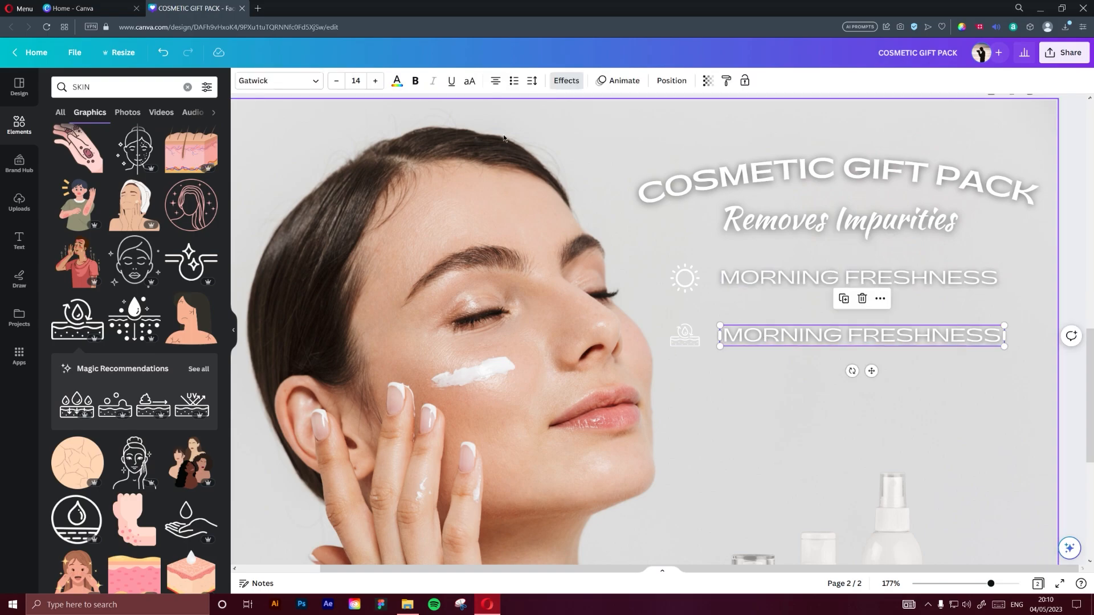
pyautogui.click(496, 82)
pyautogui.click(496, 82)
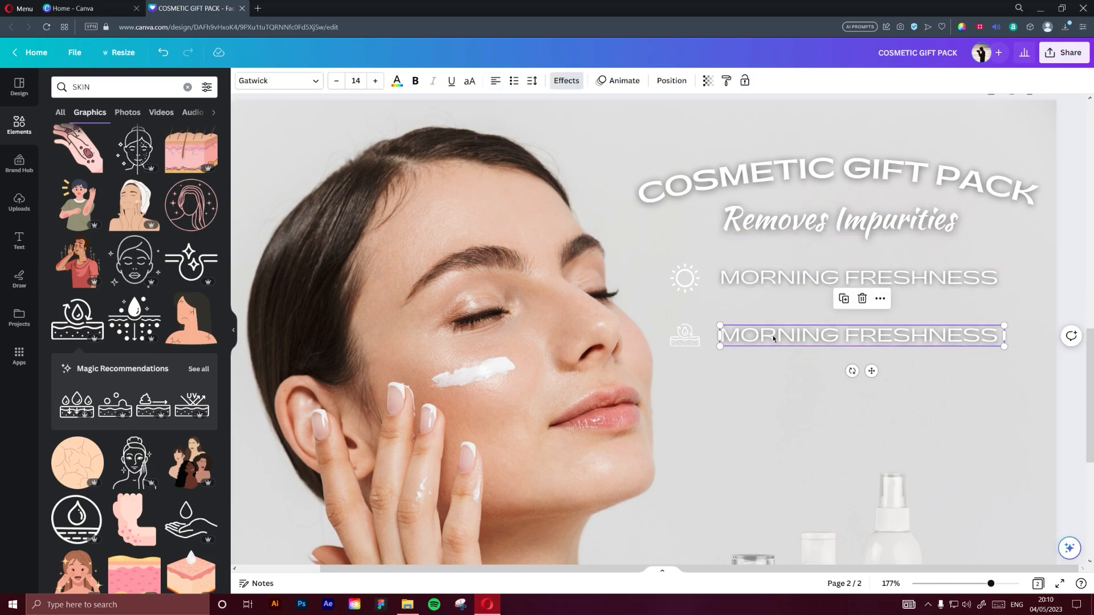
pyautogui.scroll(5, 734, 347)
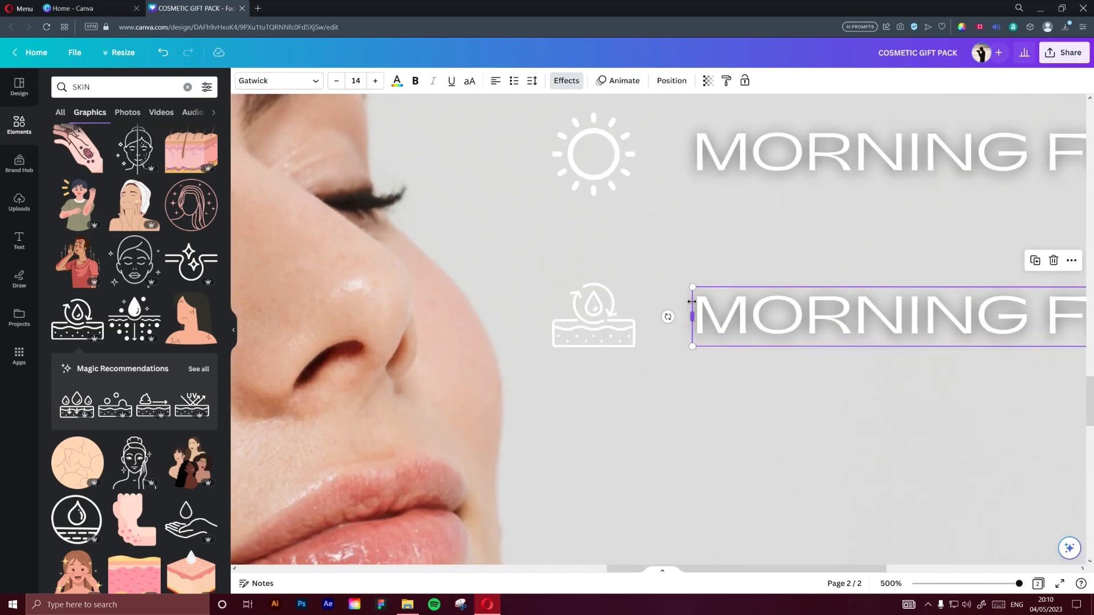
pyautogui.scroll(-5, 691, 316)
pyautogui.scroll(3, 687, 315)
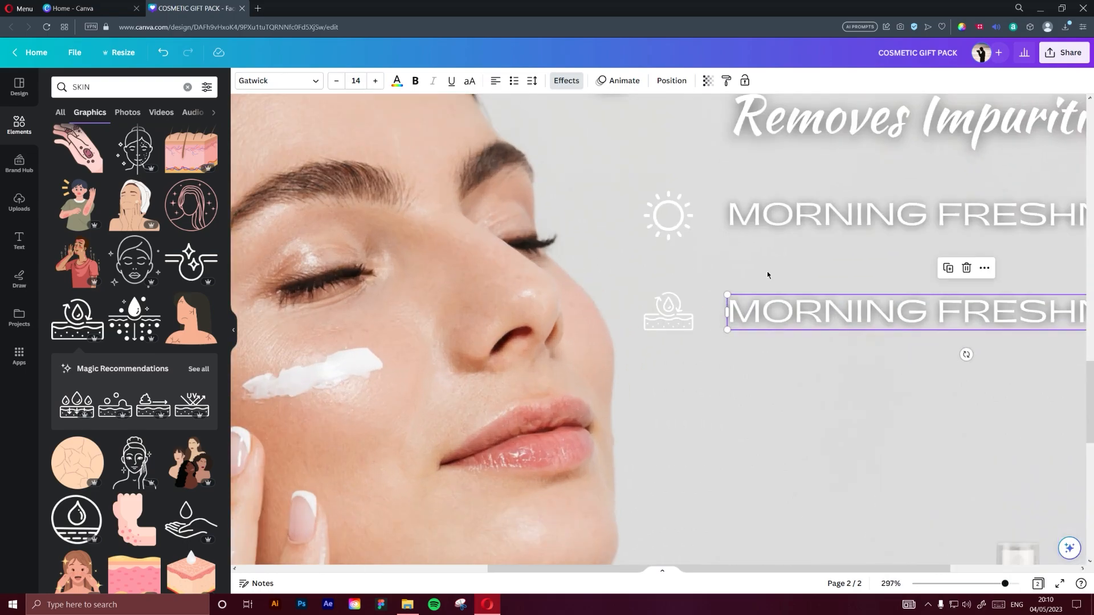
pyautogui.moveTo(764, 301); pyautogui.dragTo(771, 311)
# Replace the duplicated caption beside the skin icon with "FOR SENSITIVE SKIN"
pyautogui.scroll(-5, 778, 350)
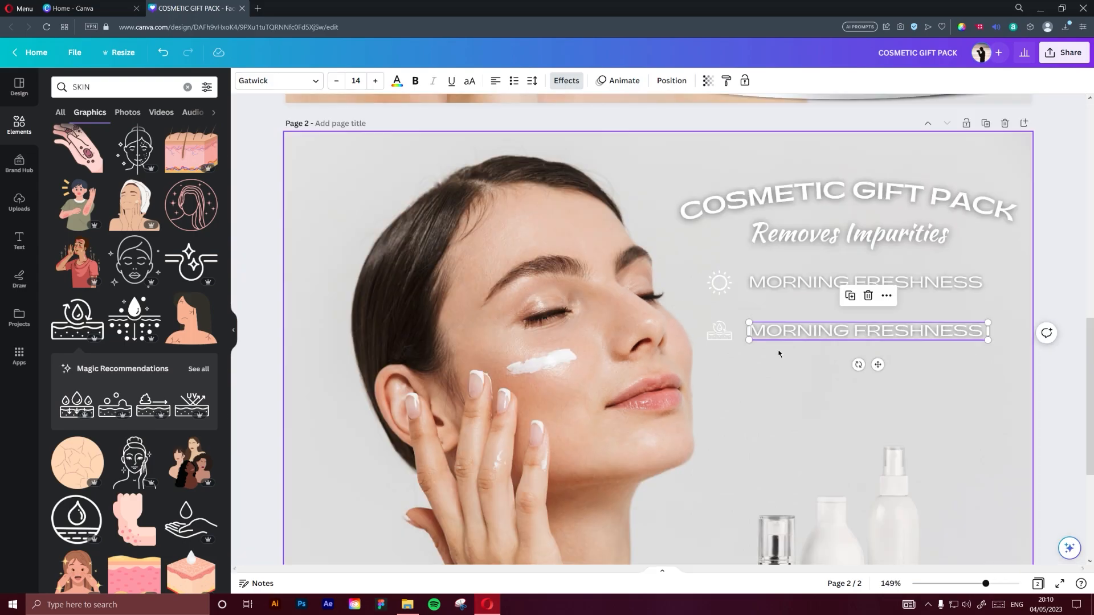
pyautogui.doubleClick(833, 332)
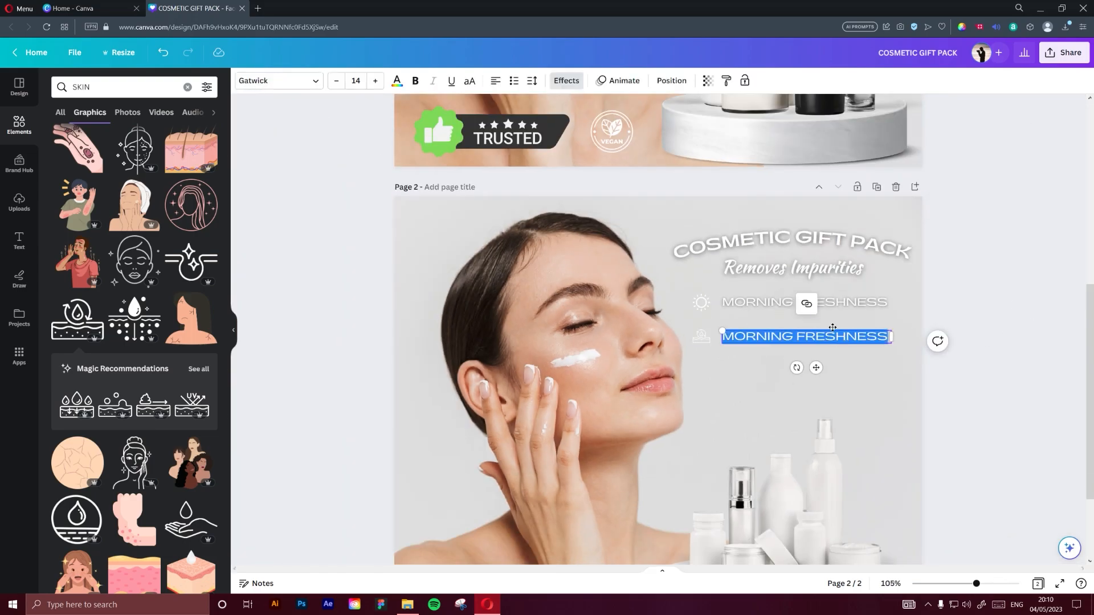
pyautogui.write('FOR SEN')
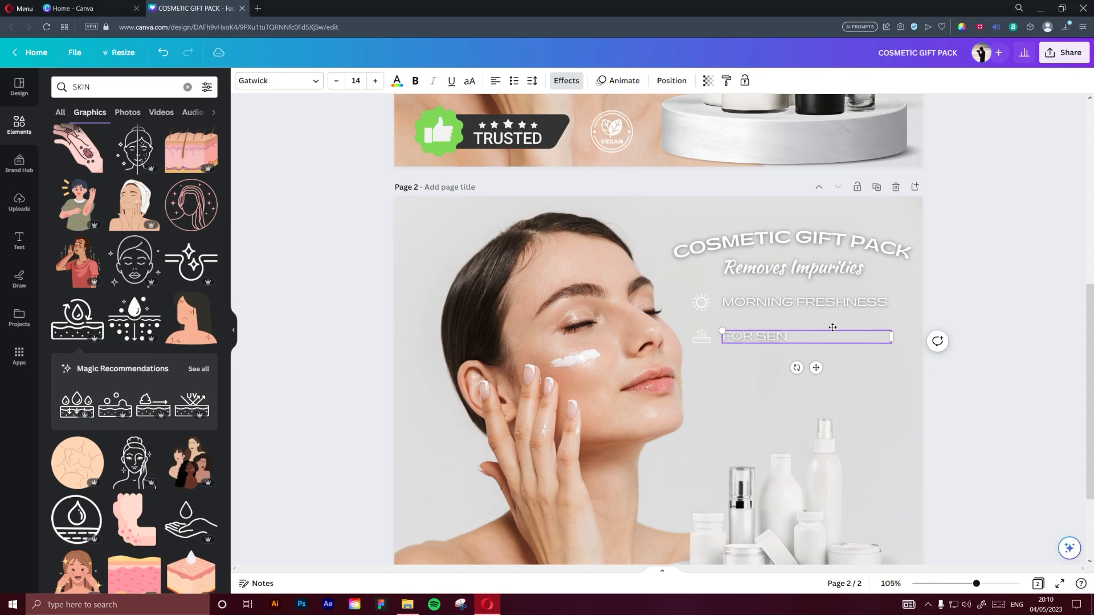
pyautogui.write('SITIVE SKIN')
pyautogui.click(964, 317)
pyautogui.scroll(-2, 922, 407)
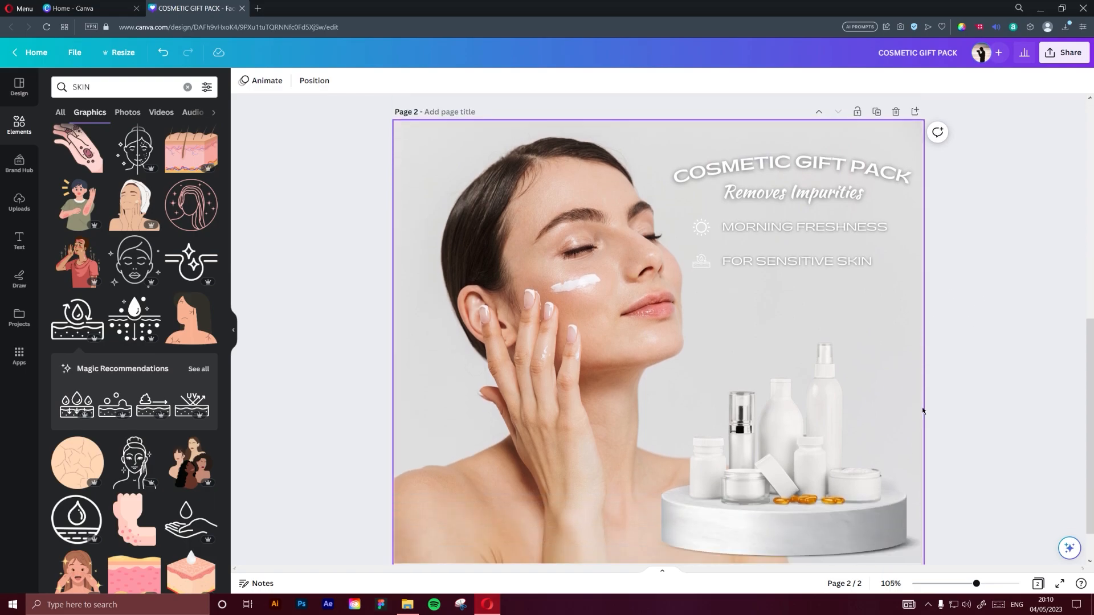
# Search the elements for "TRUSTED" and place the five-star thumbs-up badge, enlarged, in the lower-left corner of the page 2 advert
pyautogui.scroll(-3, 935, 402)
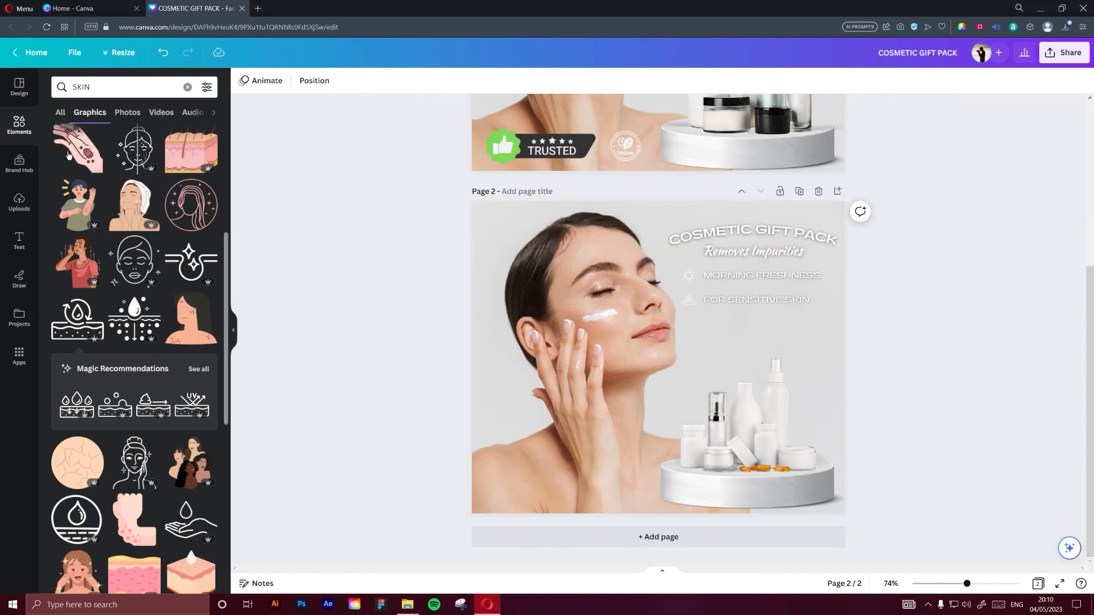
pyautogui.click(17, 127)
pyautogui.click(100, 87)
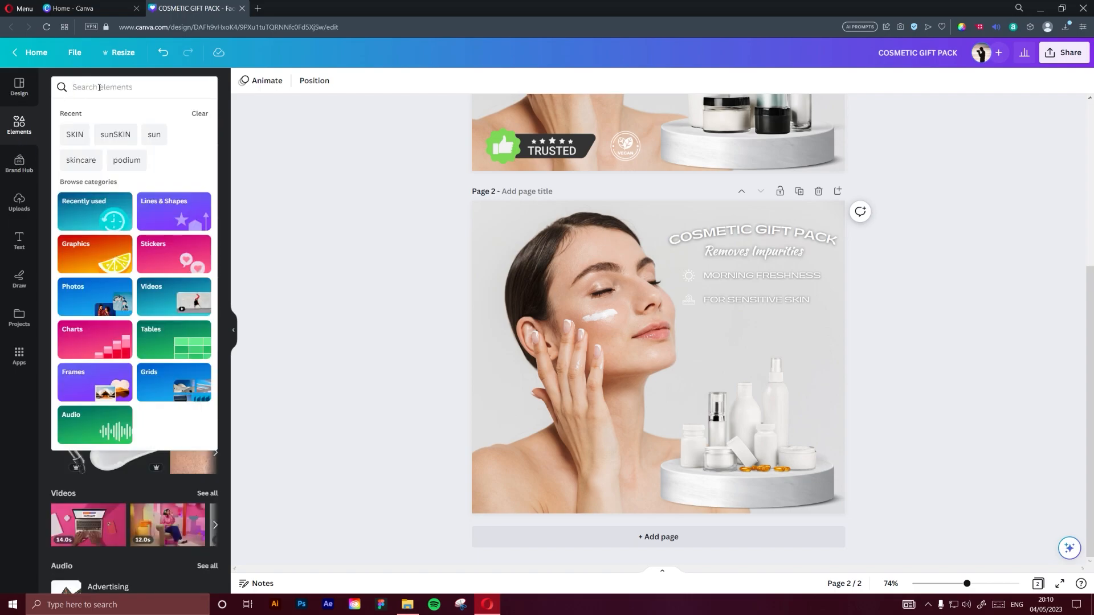
pyautogui.write('TRUSTED')
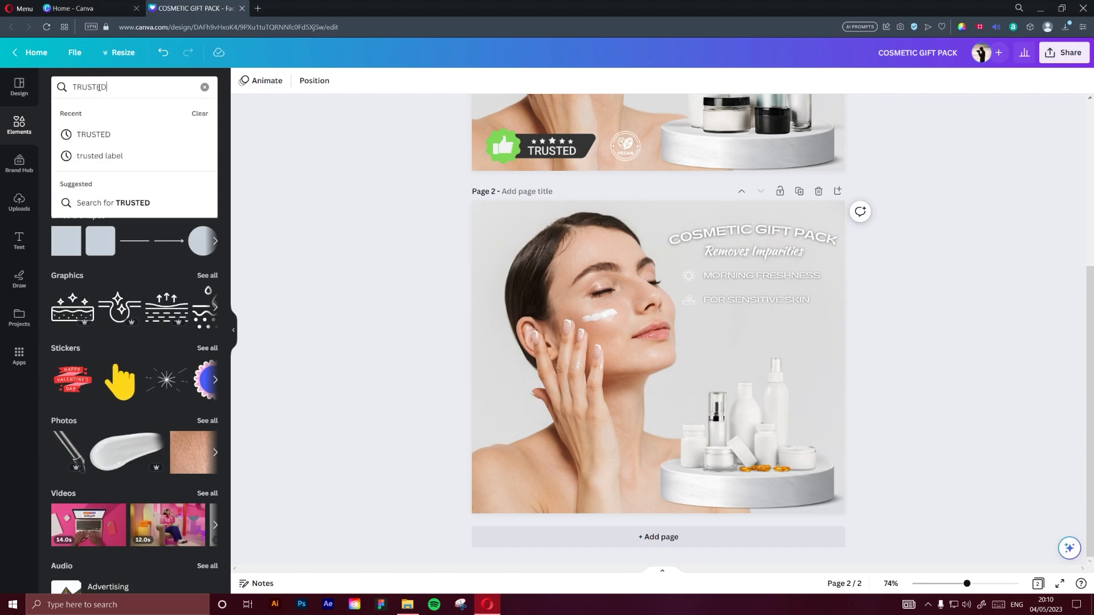
pyautogui.press('Return')
pyautogui.click(68, 201)
pyautogui.moveTo(673, 363); pyautogui.dragTo(552, 488)
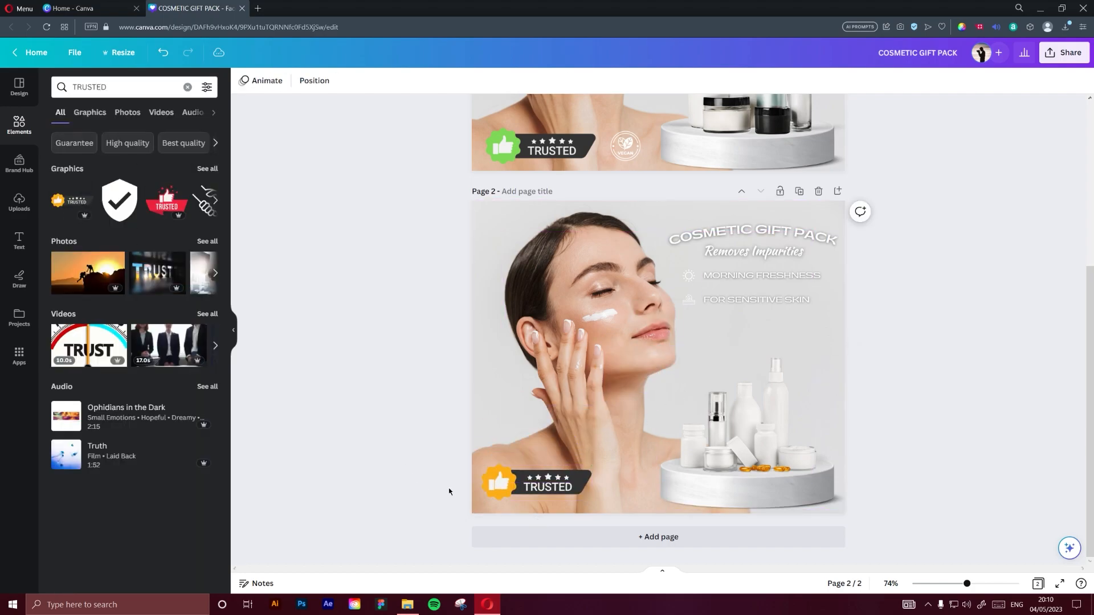
# Recolour the orange part of the TRUSTED badge with the light green already used in the document
pyautogui.scroll(3, 433, 482)
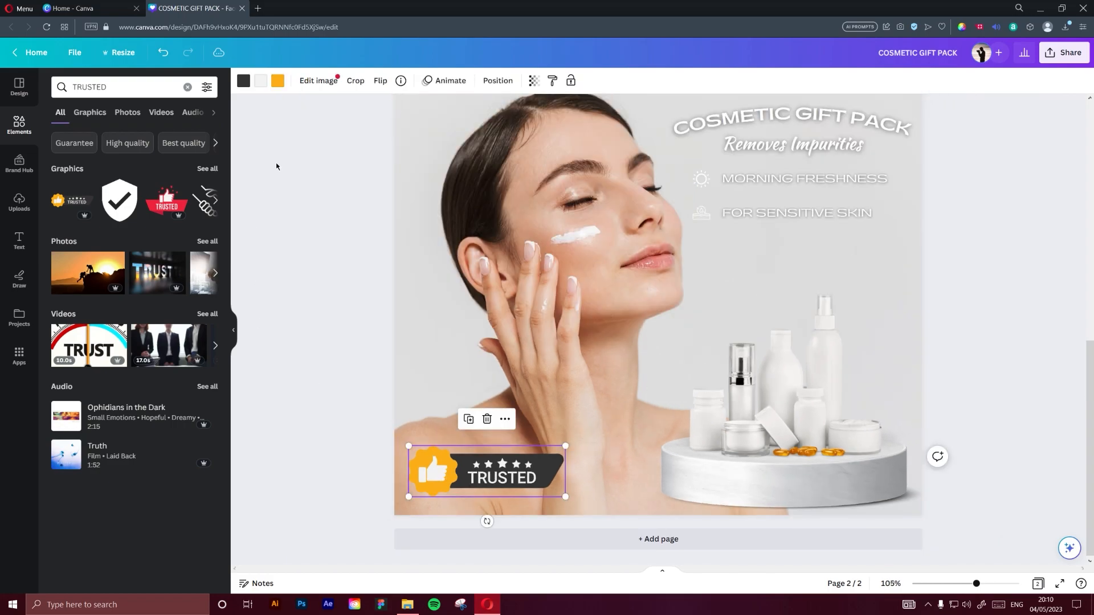
pyautogui.click(278, 80)
pyautogui.click(118, 146)
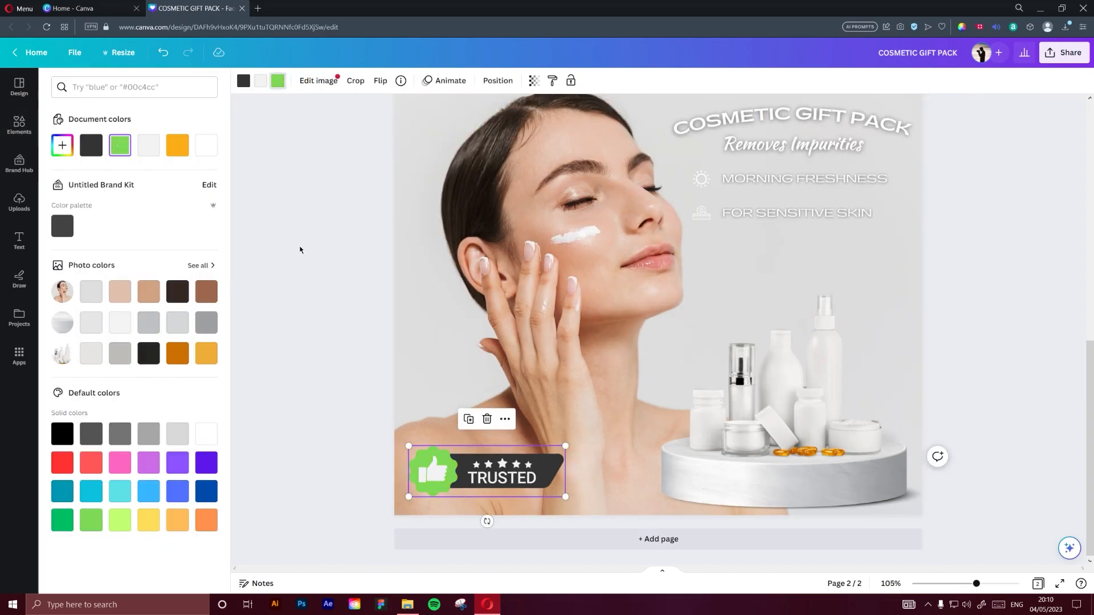
pyautogui.click(302, 250)
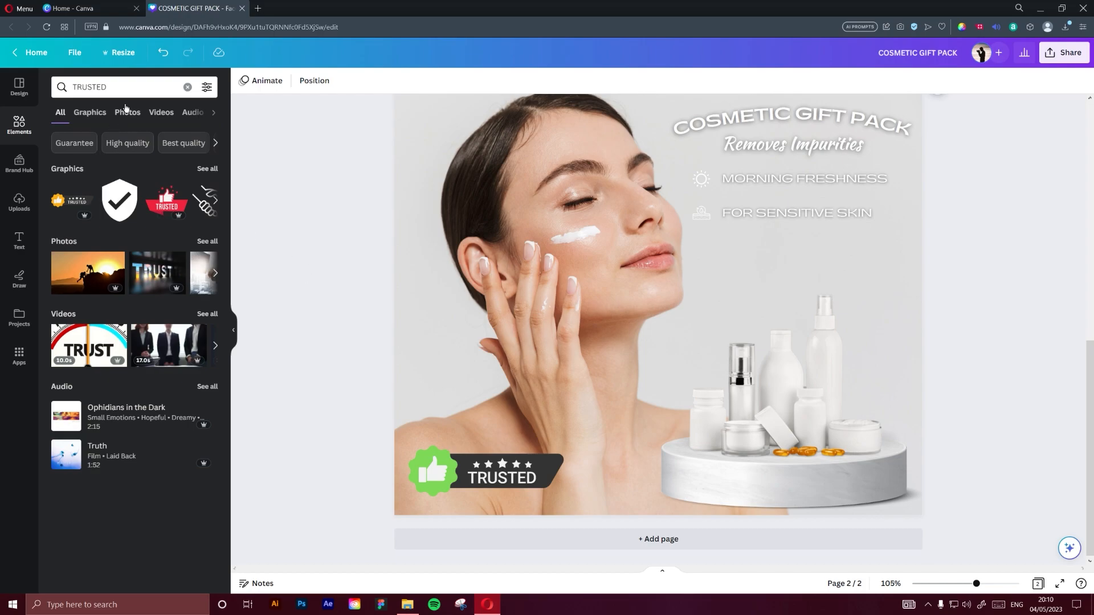
# Search the elements for "VEGAN" and place the round green two-leaf badge just right of the TRUSTED badge
pyautogui.click(129, 89)
pyautogui.write('VEGAN')
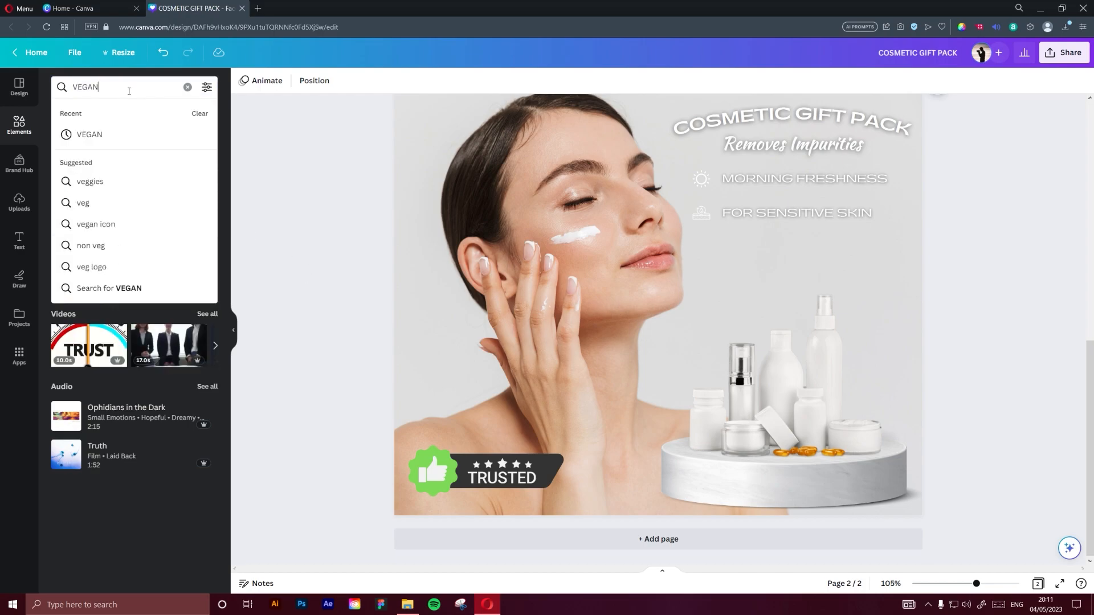
pyautogui.press('Return')
pyautogui.click(167, 200)
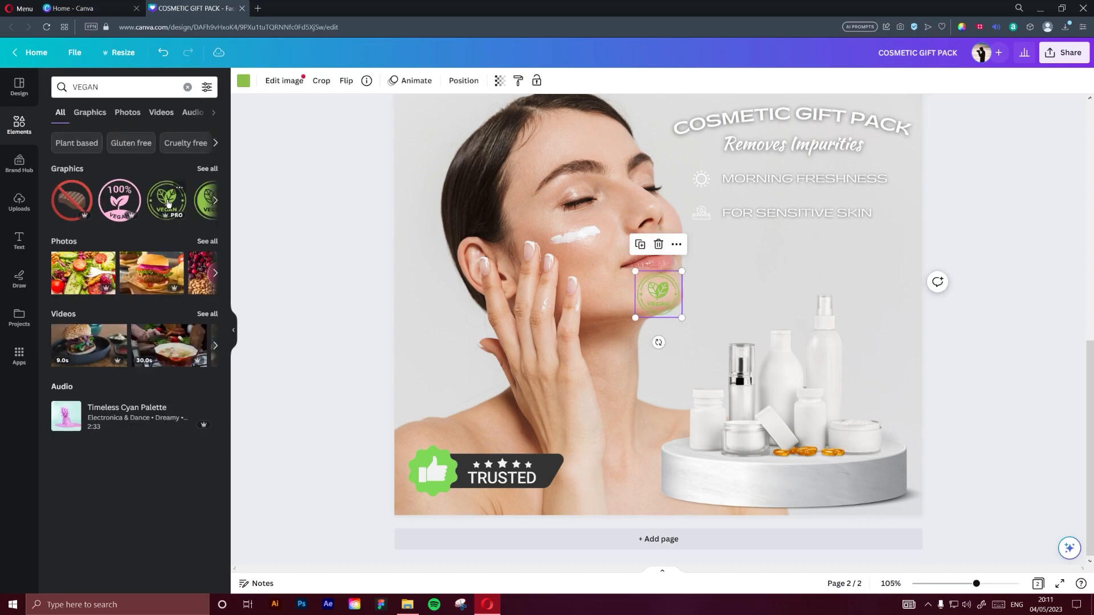
pyautogui.moveTo(658, 301); pyautogui.dragTo(604, 477)
# Recolour the round VEGAN badge white
pyautogui.click(241, 81)
pyautogui.click(148, 145)
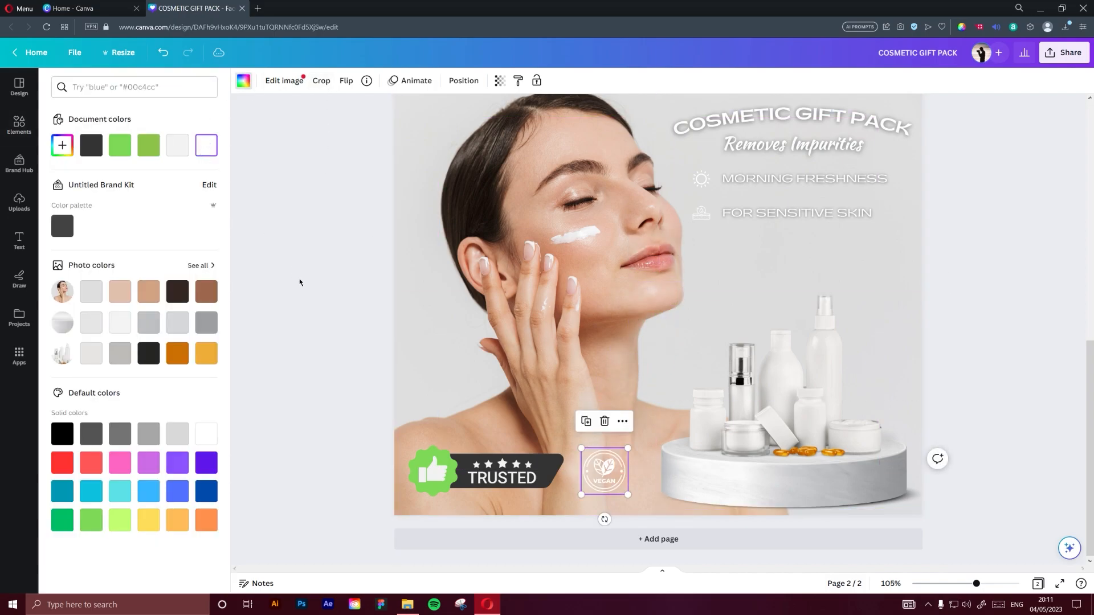
pyautogui.click(295, 279)
# Compare the page 2 advert with the original on page 1, checking headings, captions, products and badges
pyautogui.scroll(-3, 987, 404)
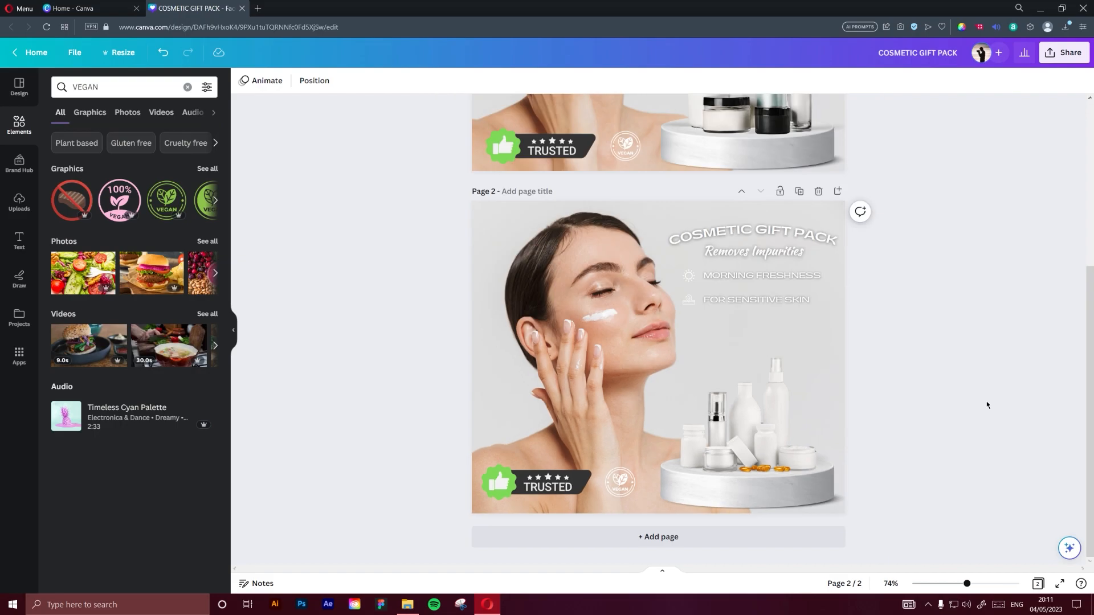
pyautogui.scroll(5, 987, 405)
pyautogui.scroll(-5, 986, 405)
pyautogui.scroll(5, 974, 409)
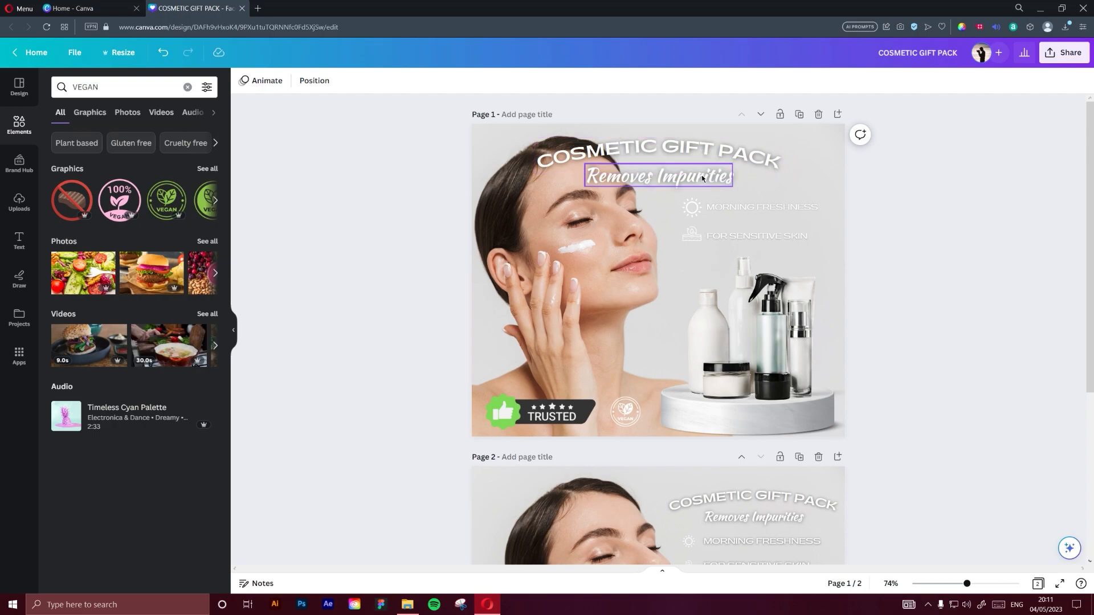
pyautogui.scroll(-3, 742, 379)
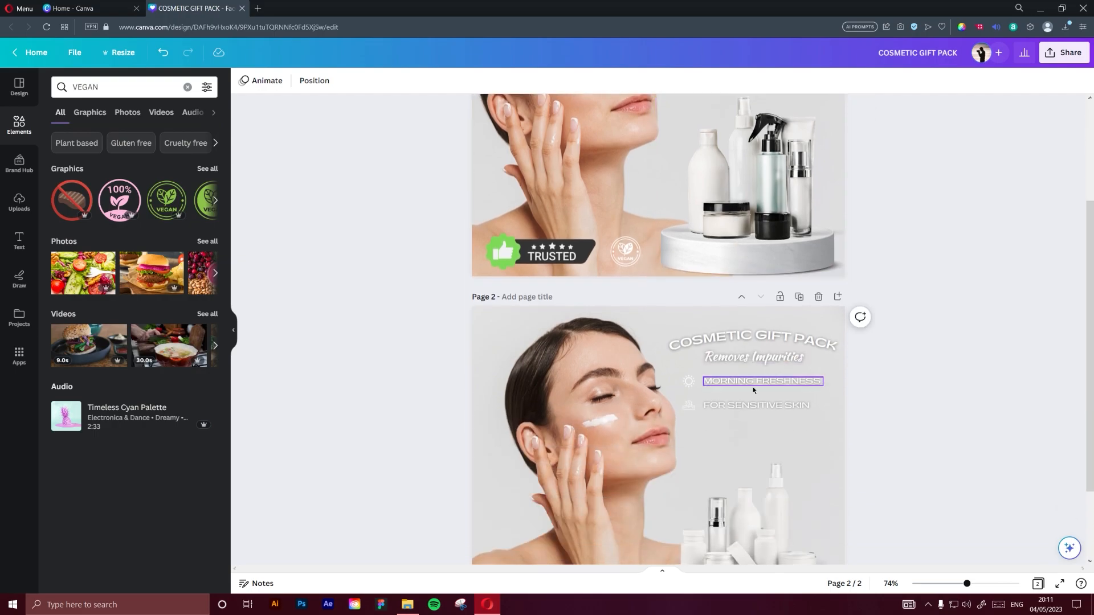
pyautogui.scroll(-2, 742, 379)
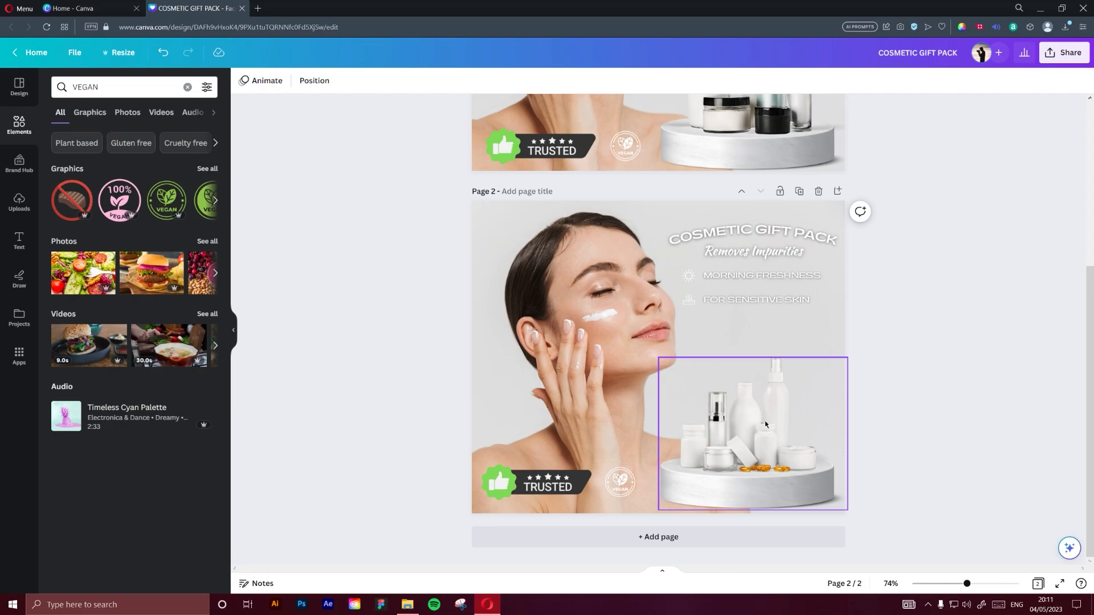
pyautogui.scroll(5, 764, 424)
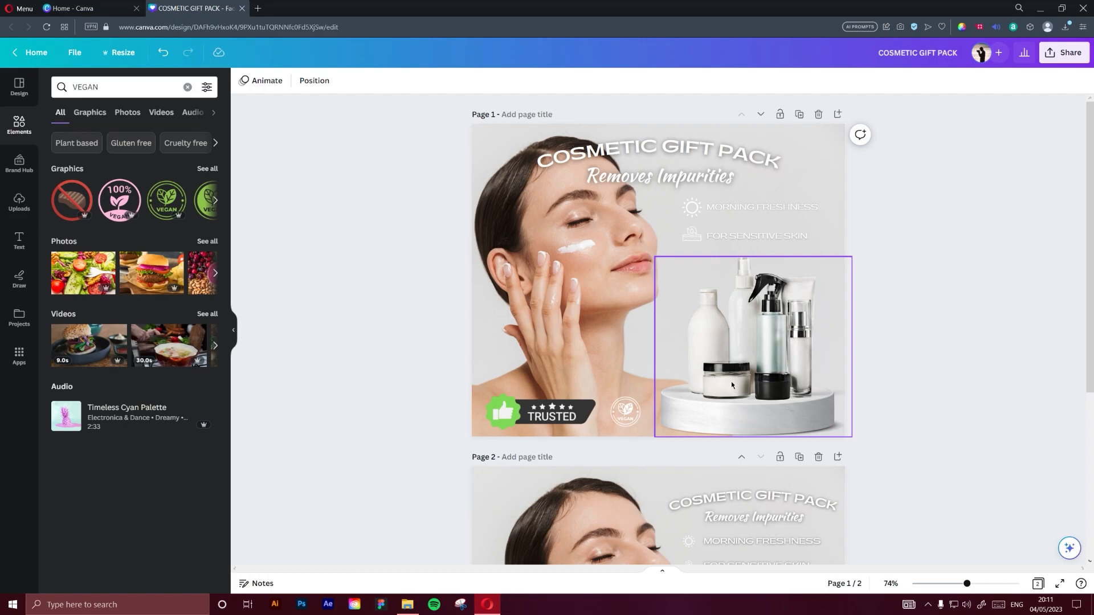
pyautogui.scroll(-5, 912, 413)
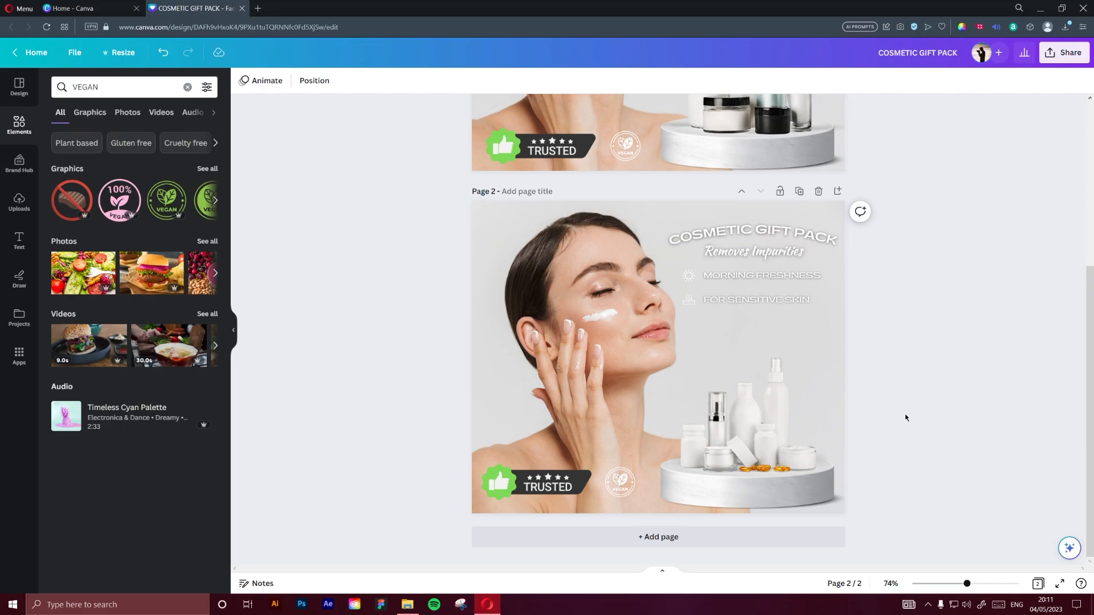
pyautogui.hotkey('alt', 'z')
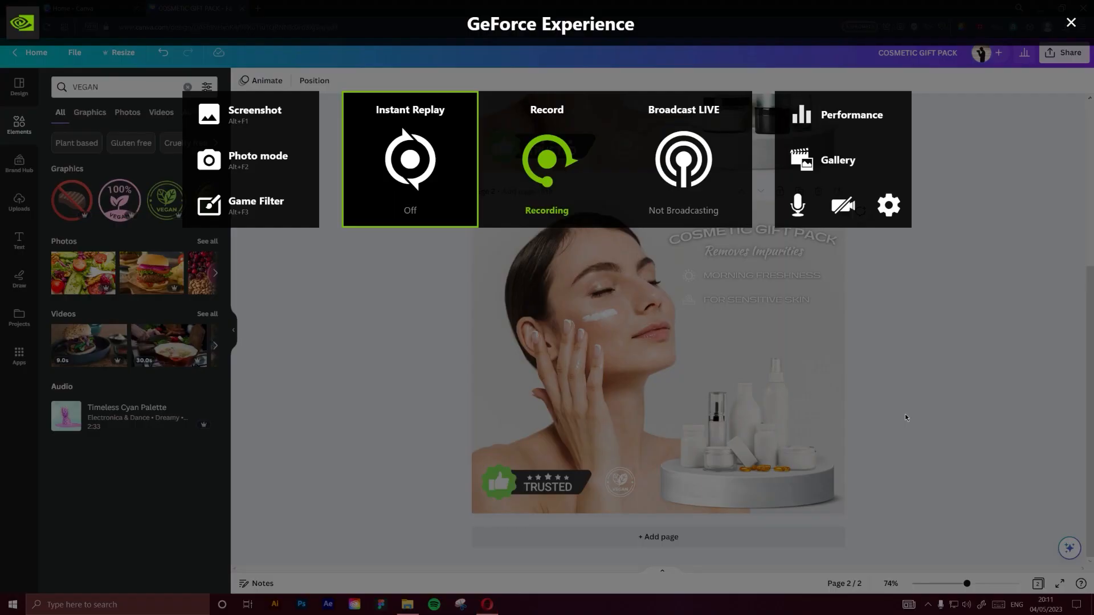